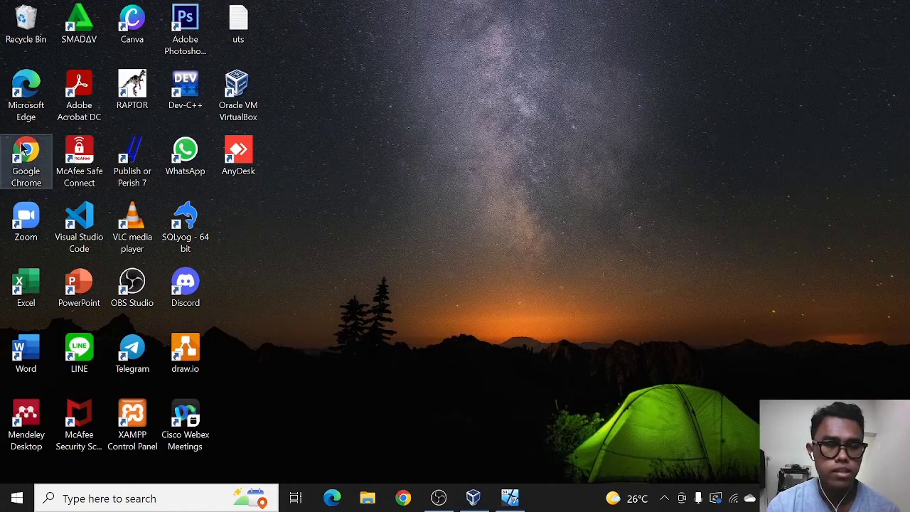
Open Chrome and search Google for 'download xlight ftp server'.
double_click(27, 151)
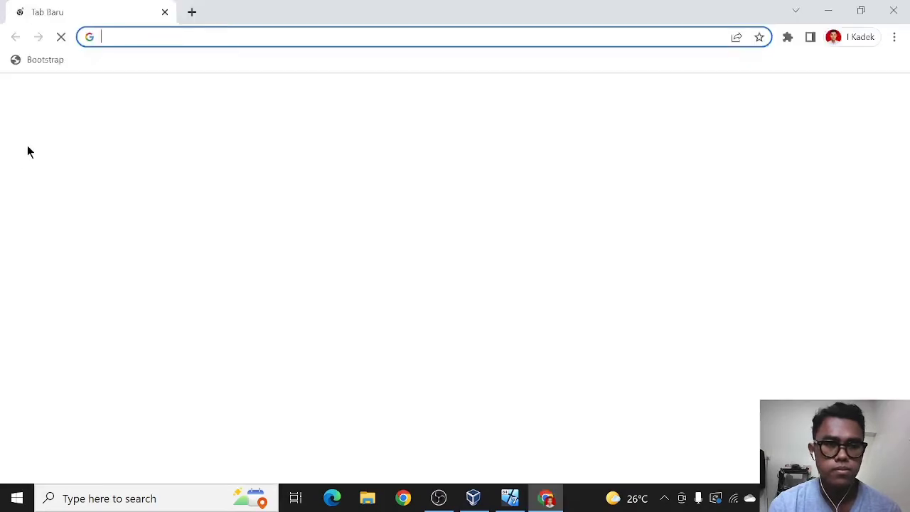
click(128, 30)
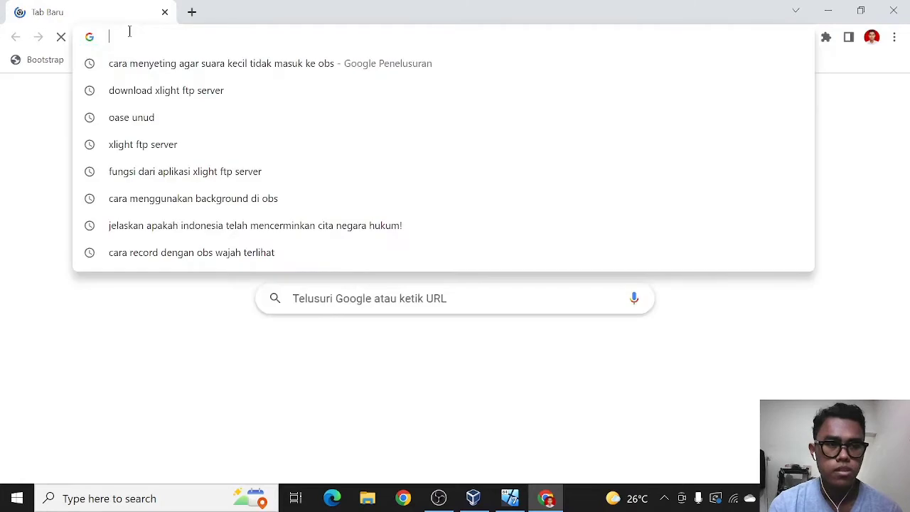
text(d)
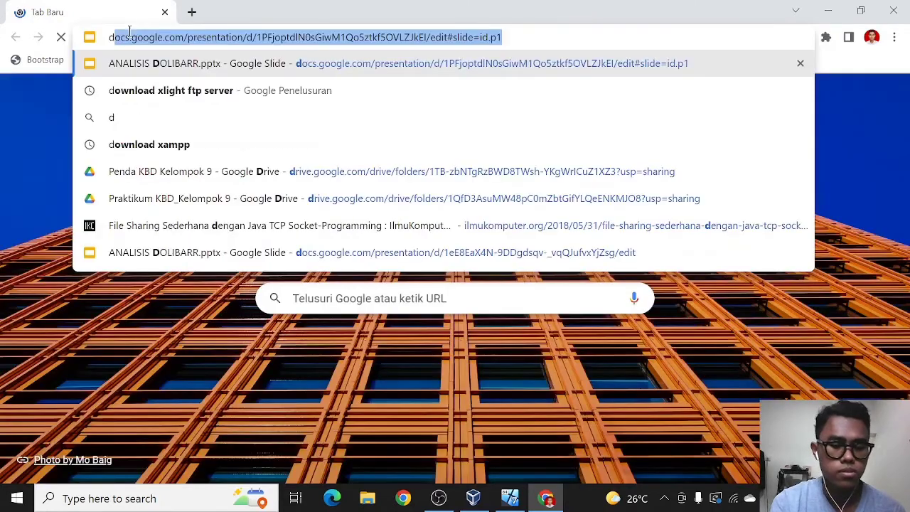
text(o)
key(Down)
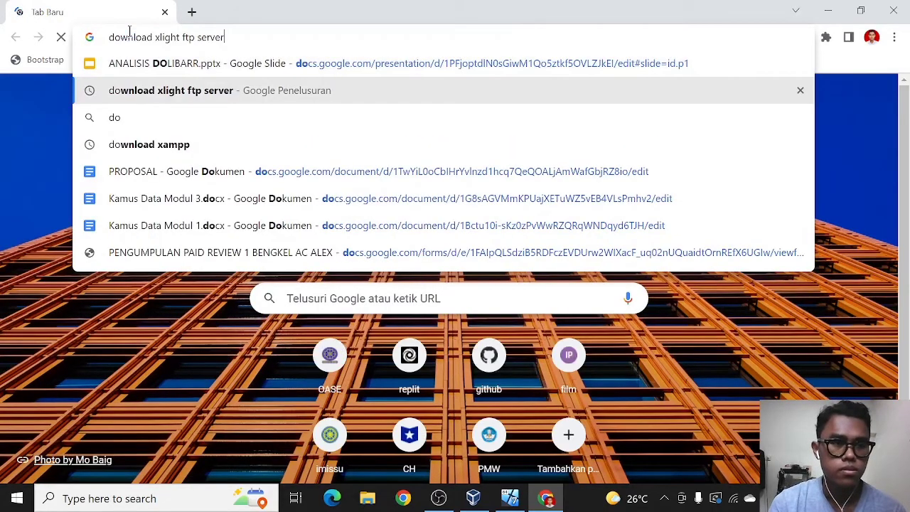
key(Return)
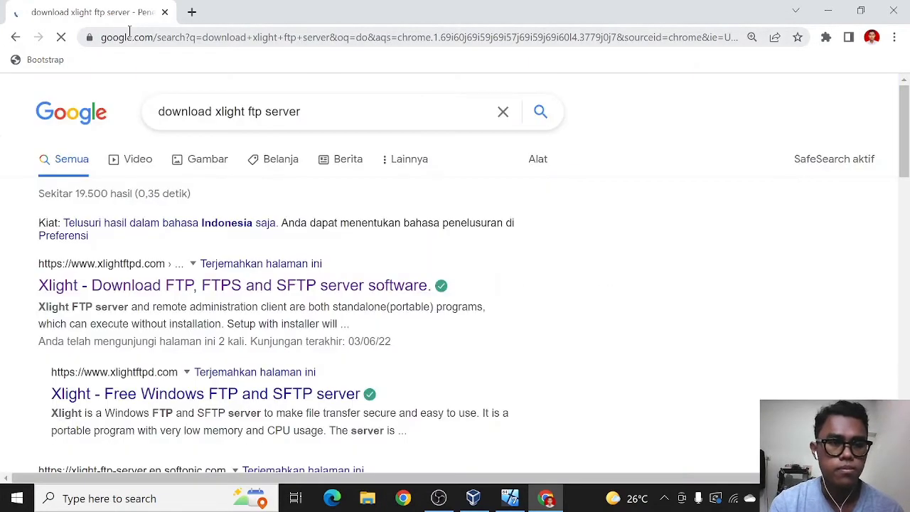
Open the official Xlight download page from the first search result in a new tab.
right_click(207, 285)
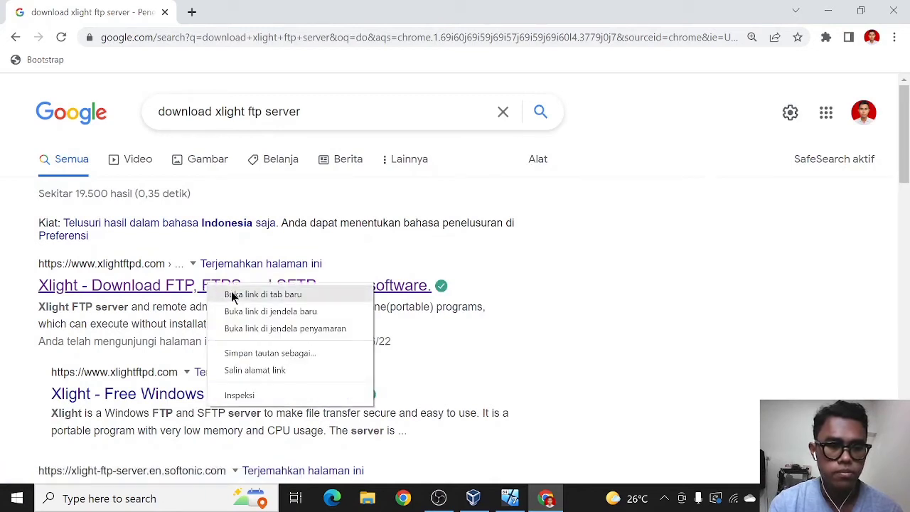
key(Escape)
middle_click(232, 292)
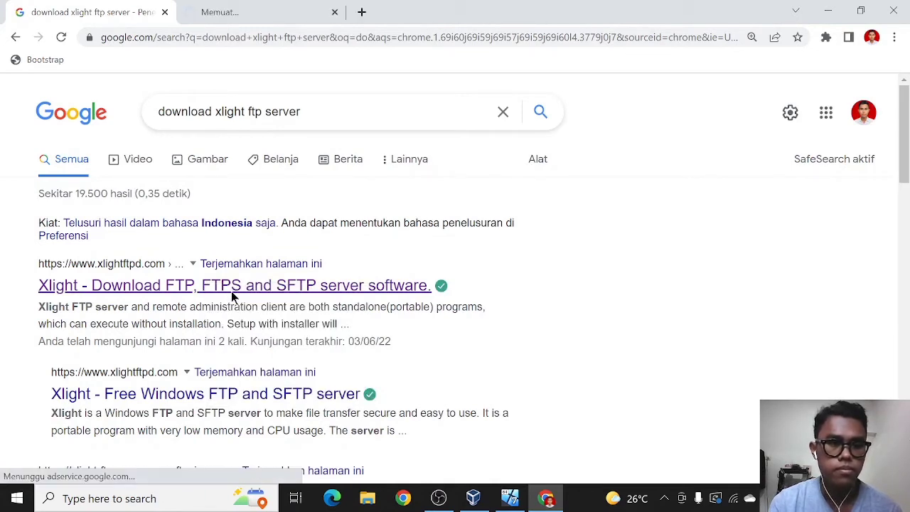
click(263, 7)
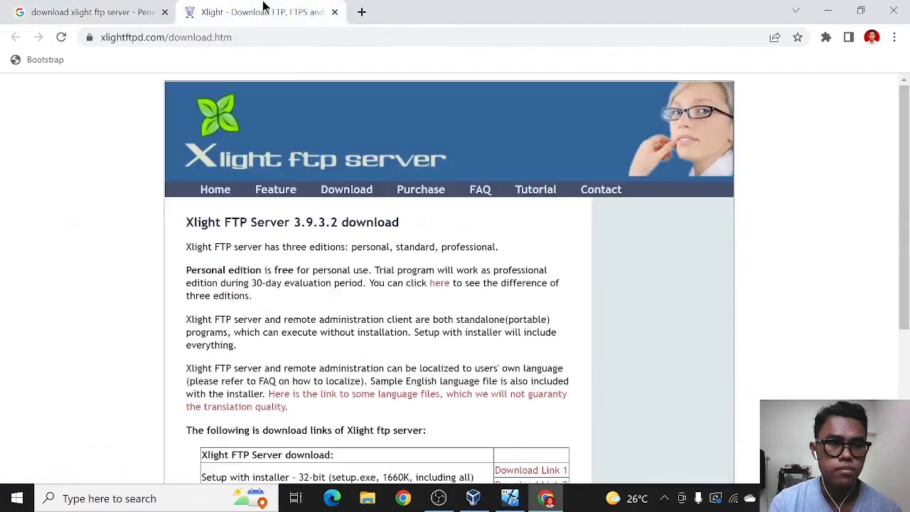
scroll(293, 203, down, 3)
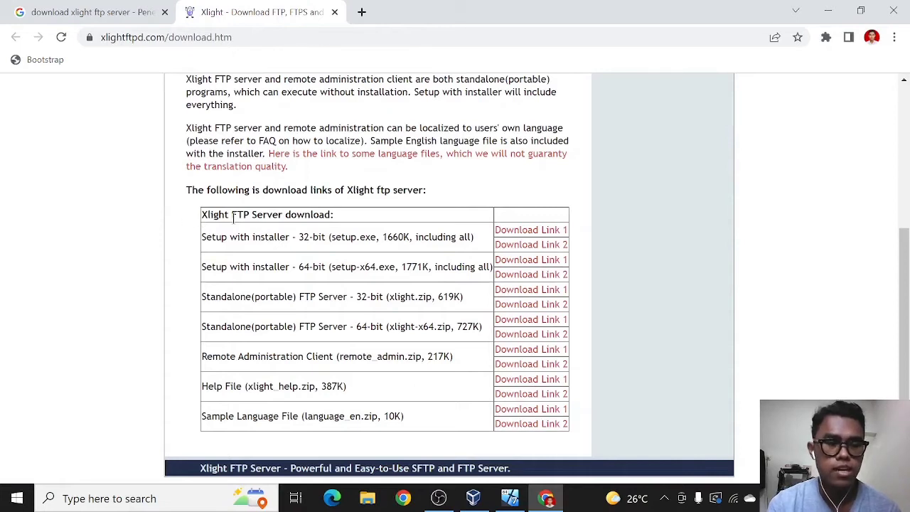
scroll(212, 219, up, 1)
scroll(211, 219, down, 1)
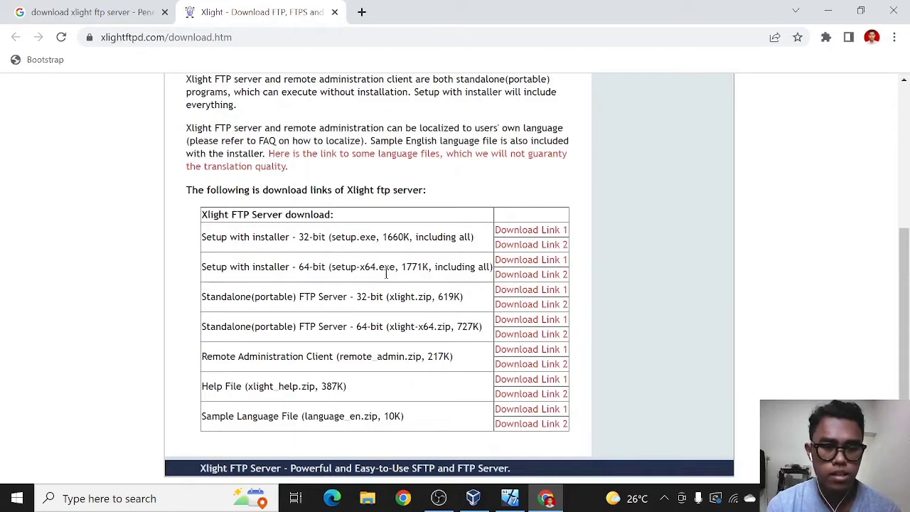
Download the 64-bit installer setup-x64.exe and minimize the browser.
click(536, 265)
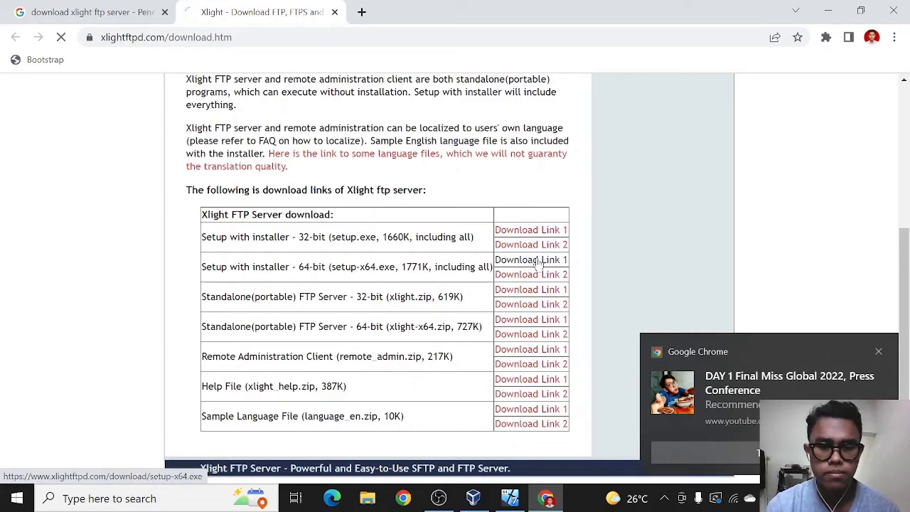
click(712, 456)
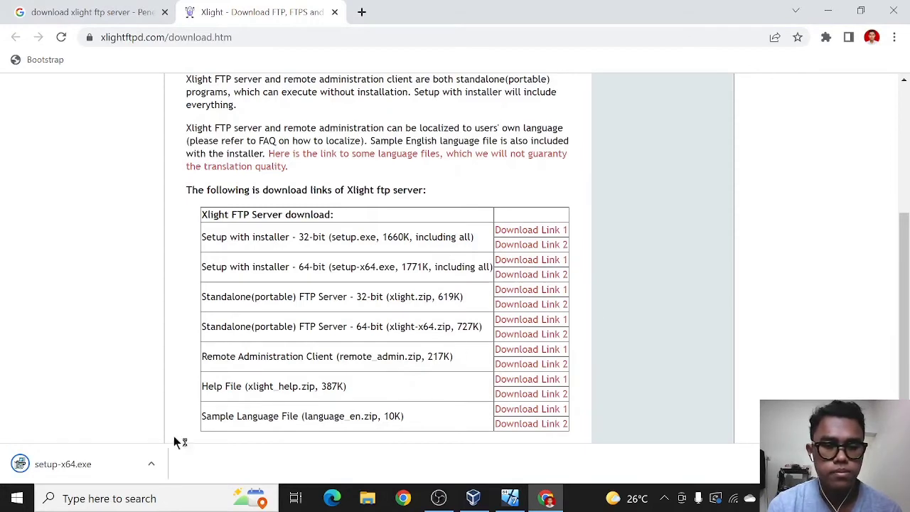
click(150, 465)
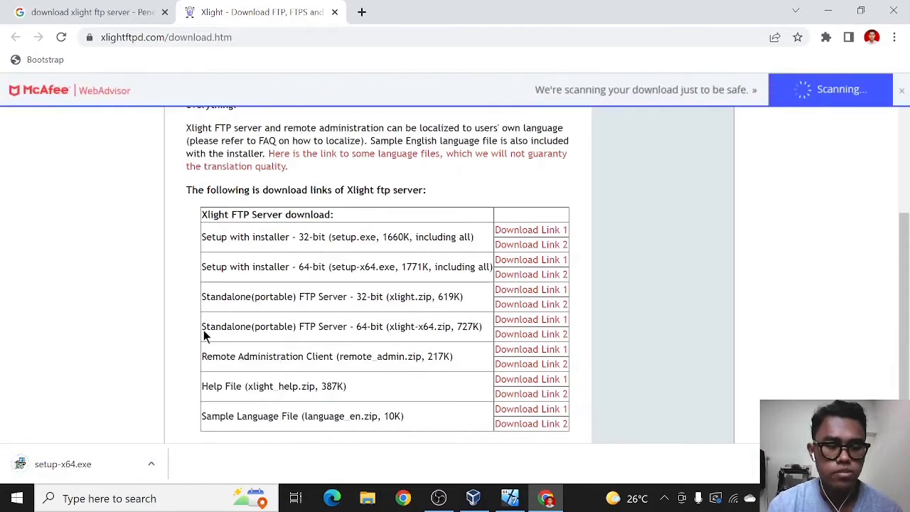
click(827, 9)
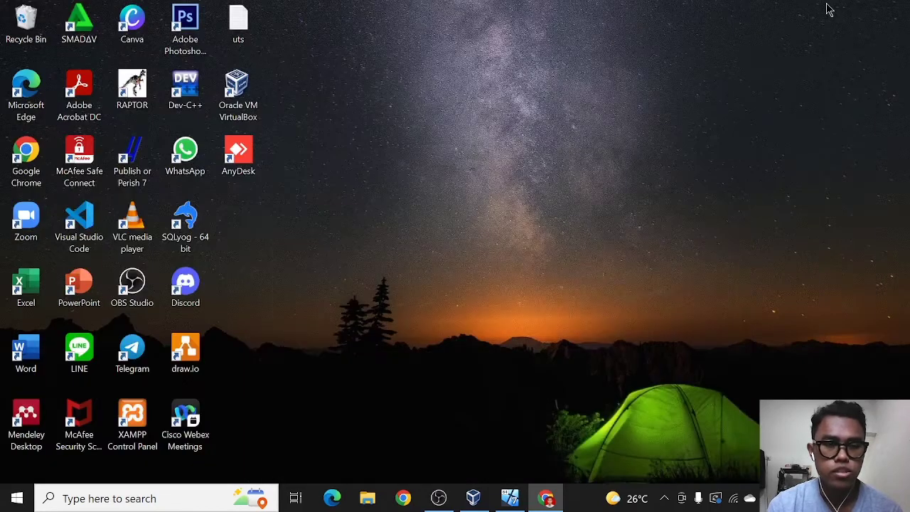
Run setup-x64 from the Downloads folder in File Explorer.
click(367, 498)
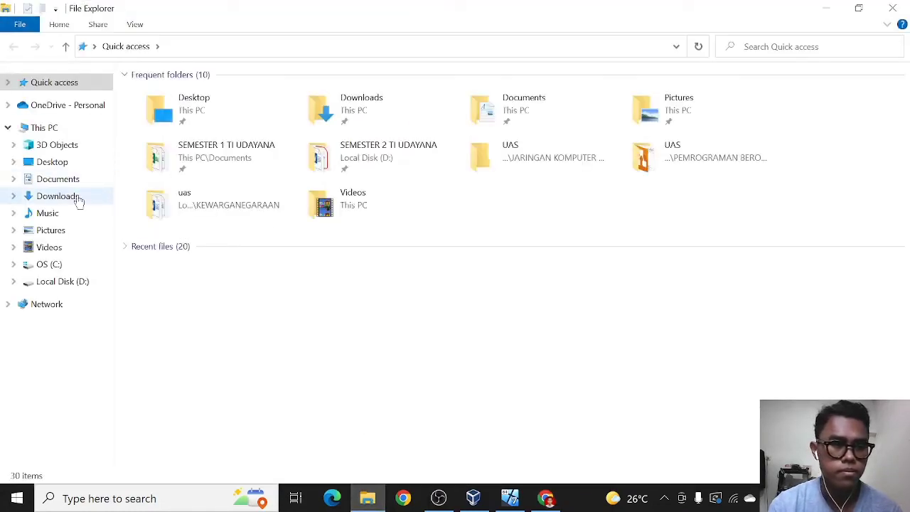
click(78, 201)
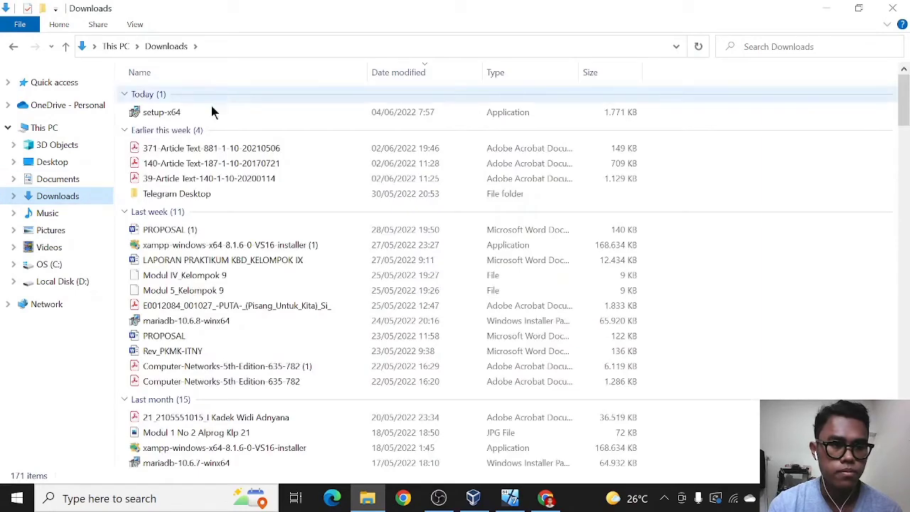
double_click(214, 119)
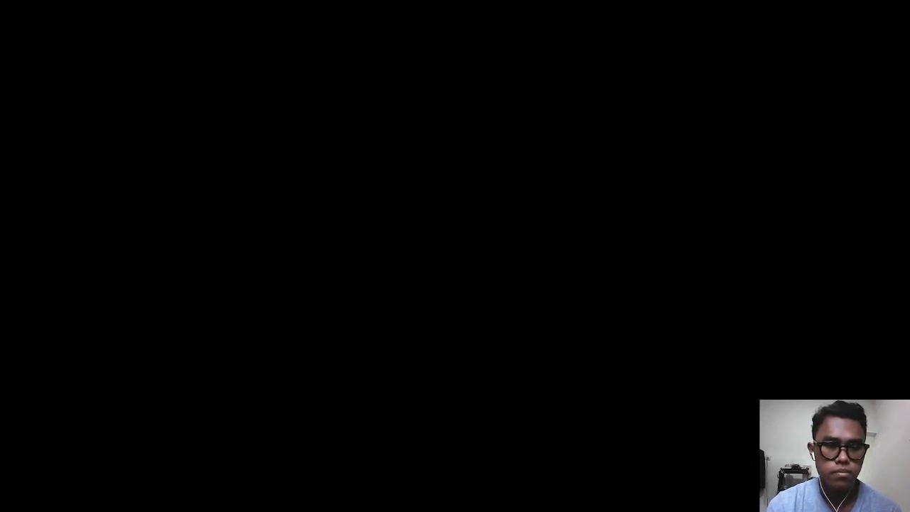
Accept the licence agreement and keep C:\Program Files\Xlight as the install folder.
click(375, 346)
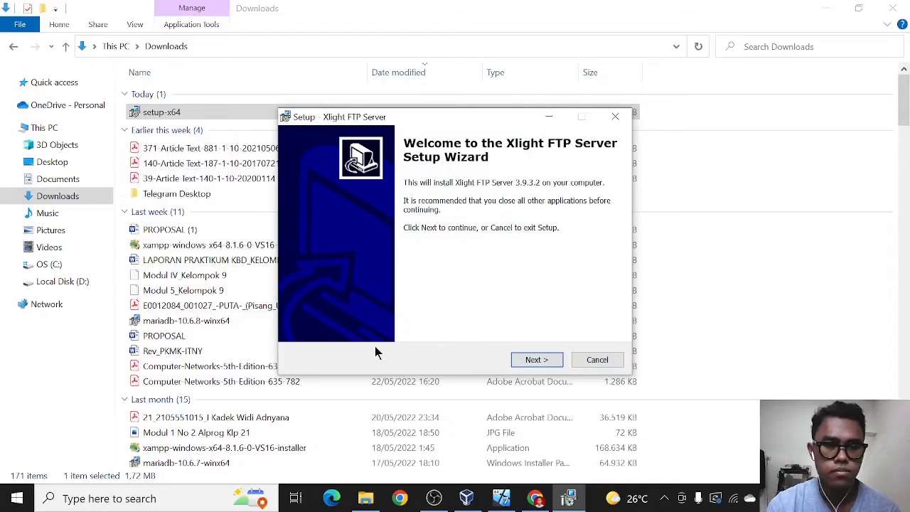
click(535, 360)
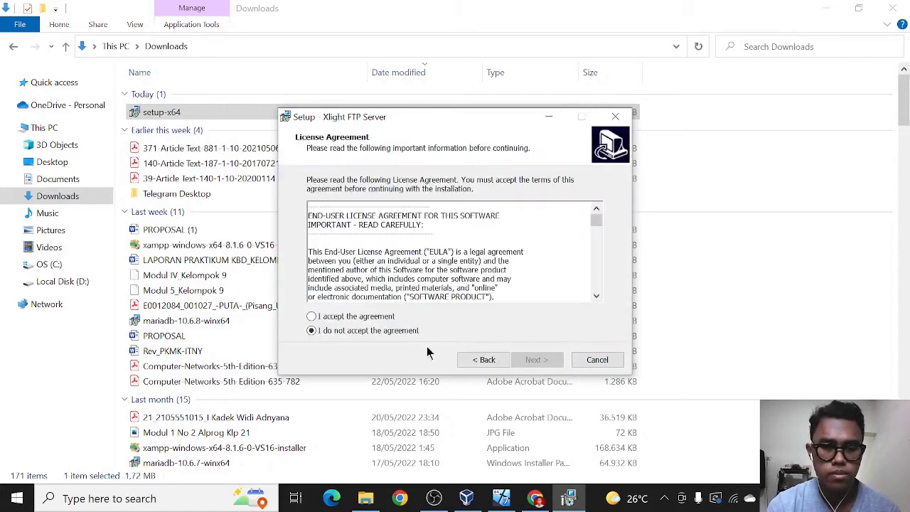
click(324, 316)
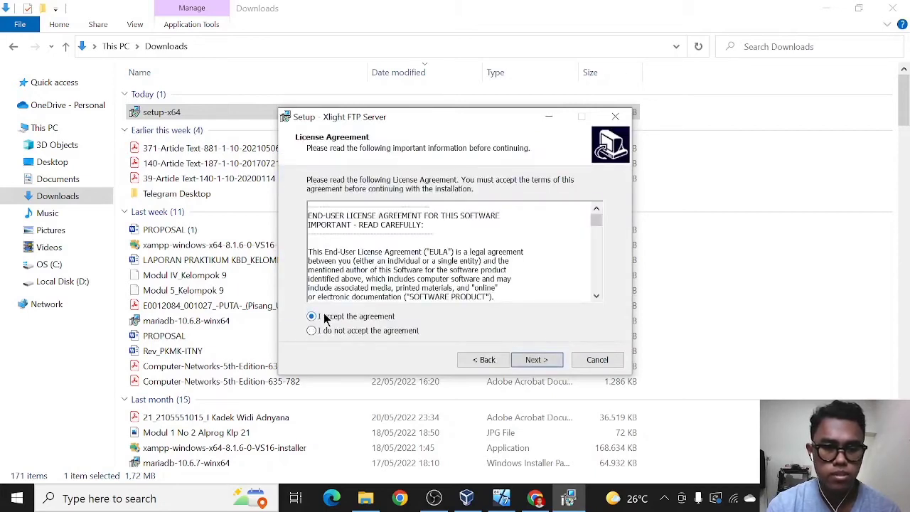
click(537, 359)
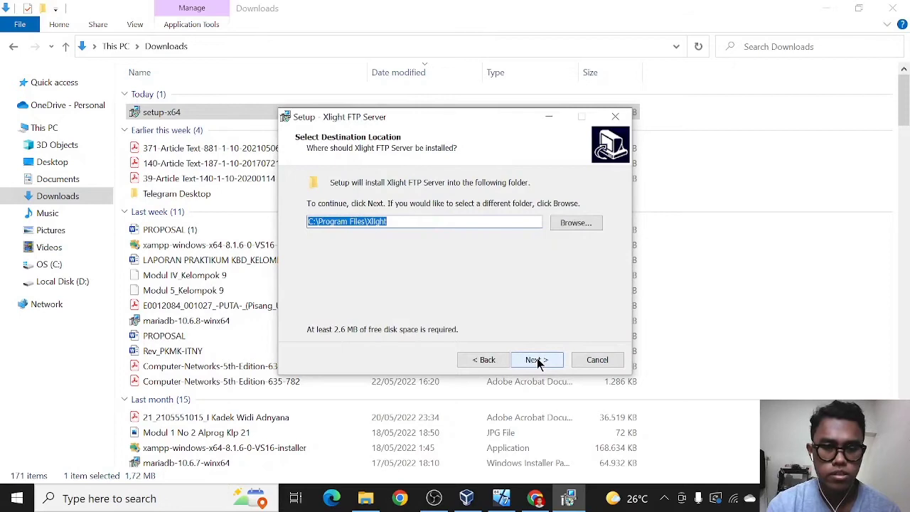
click(537, 360)
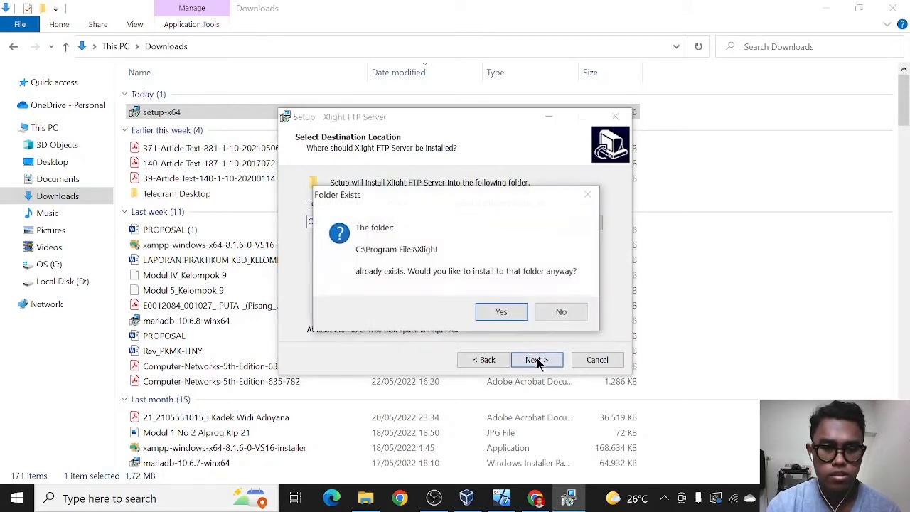
click(501, 312)
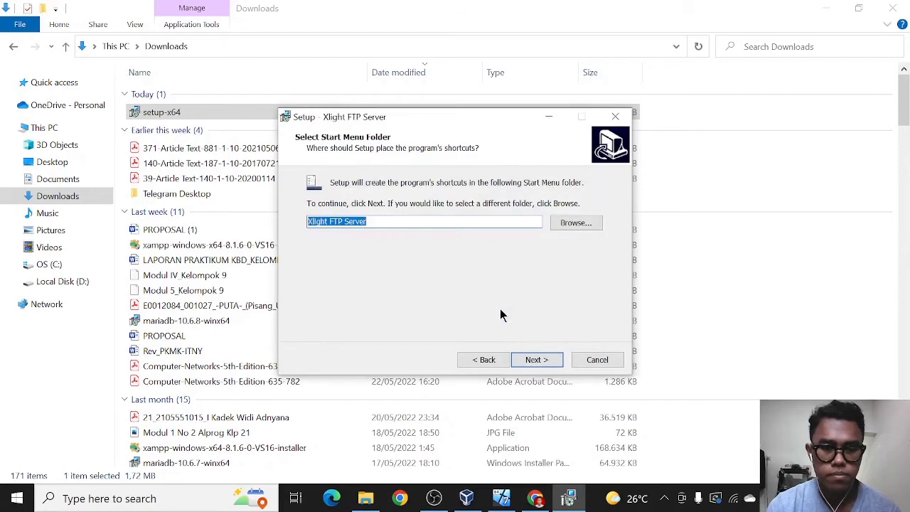
Keep the default Start Menu folder, install Xlight FTP Server 3.9.3.2 and launch it.
click(544, 361)
click(546, 361)
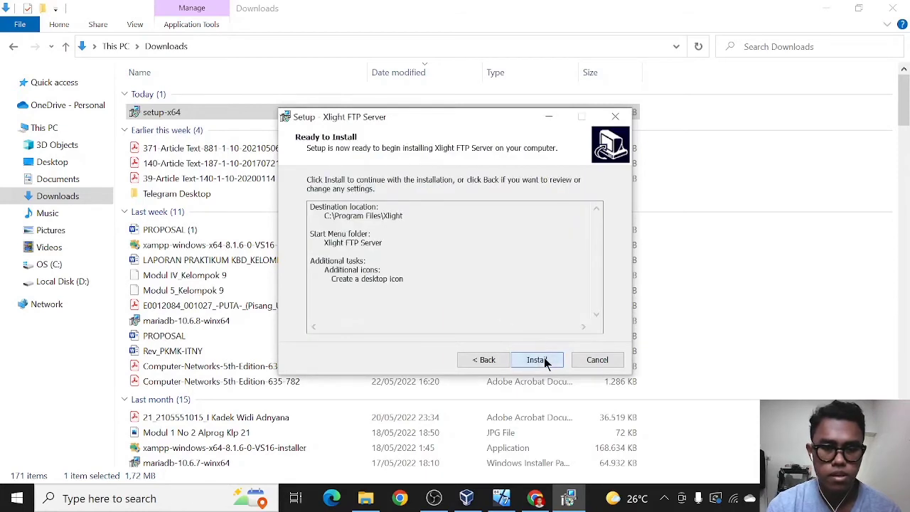
click(545, 361)
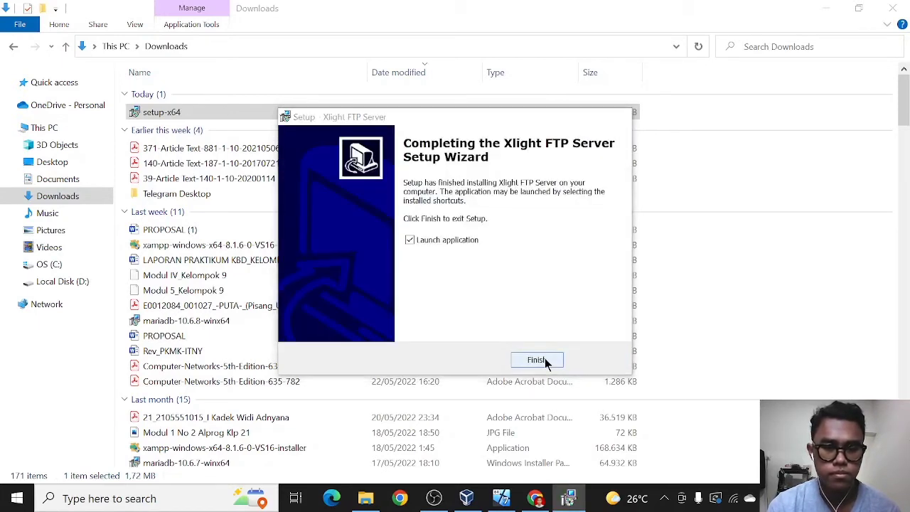
click(545, 361)
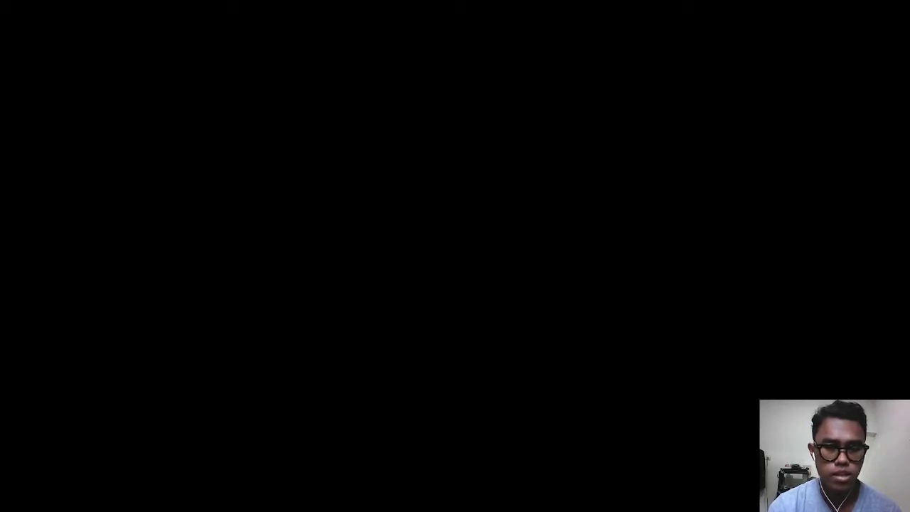
click(368, 350)
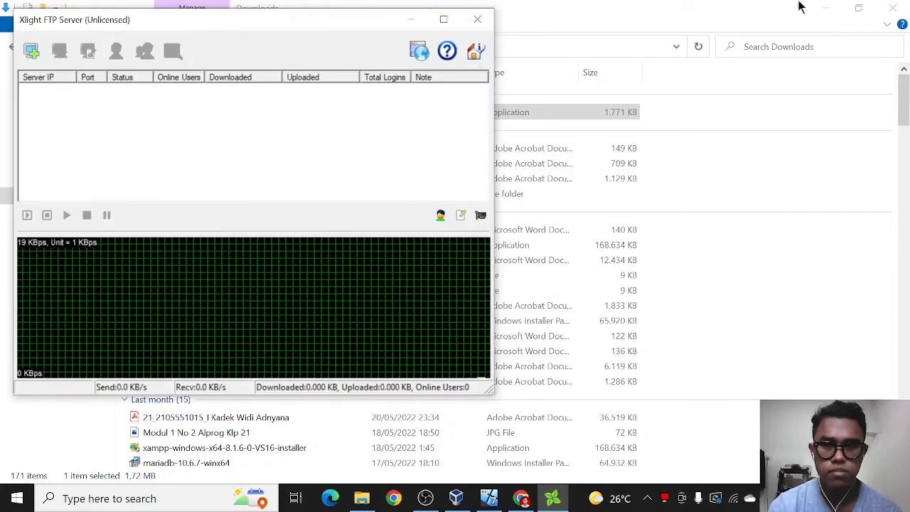
Minimize the Downloads window, maximize Xlight FTP Server and begin a new virtual server.
click(832, 9)
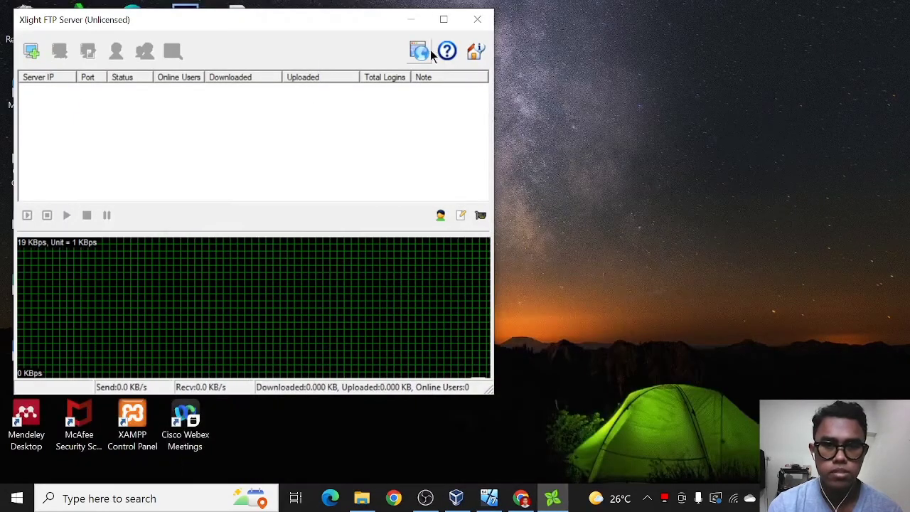
click(450, 19)
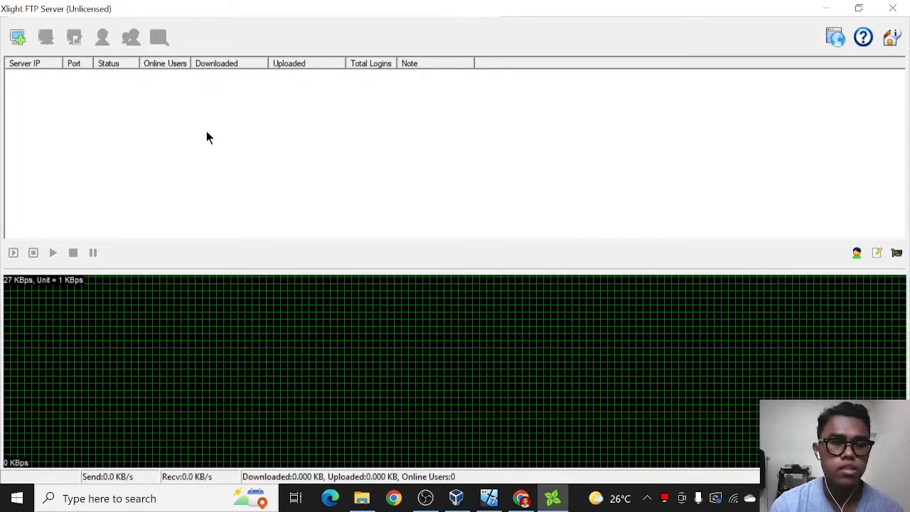
click(17, 38)
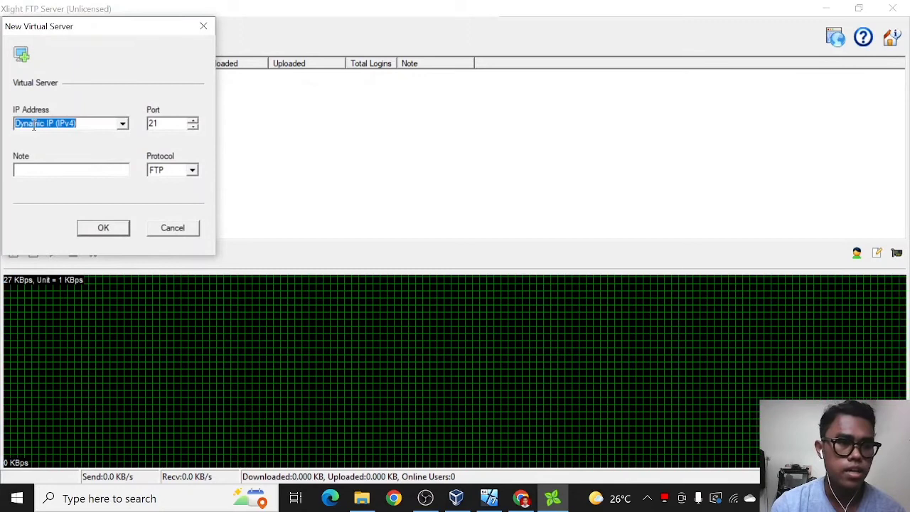
Review the virtual server's IP Address choices, leaving Dynamic IP (IPv4) selected, then bring up Windows search.
click(123, 125)
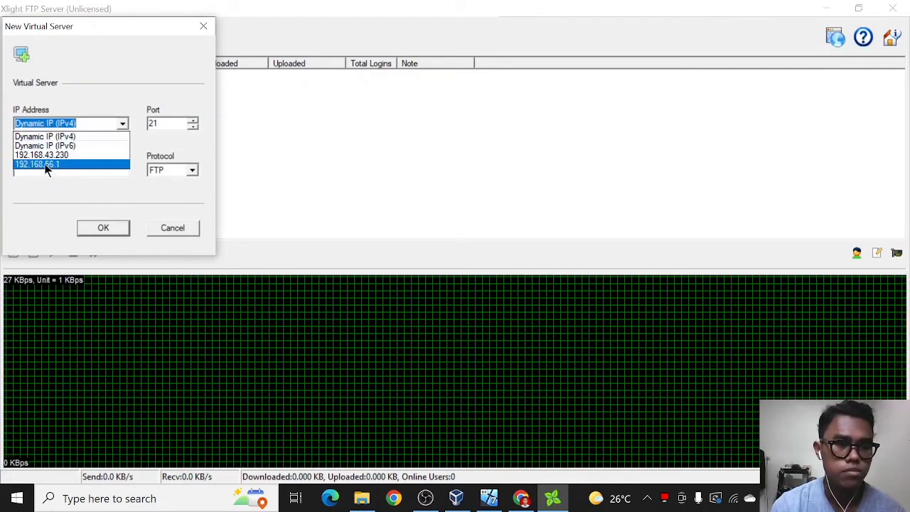
click(104, 179)
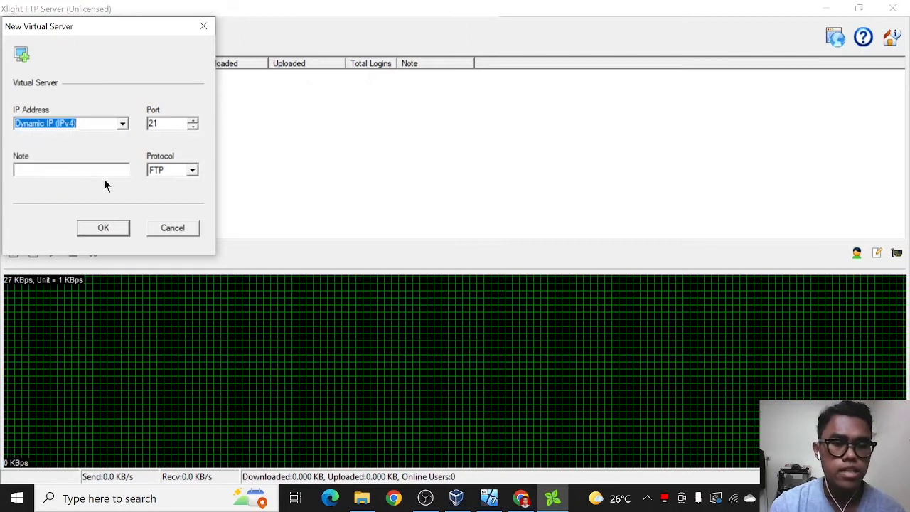
click(122, 125)
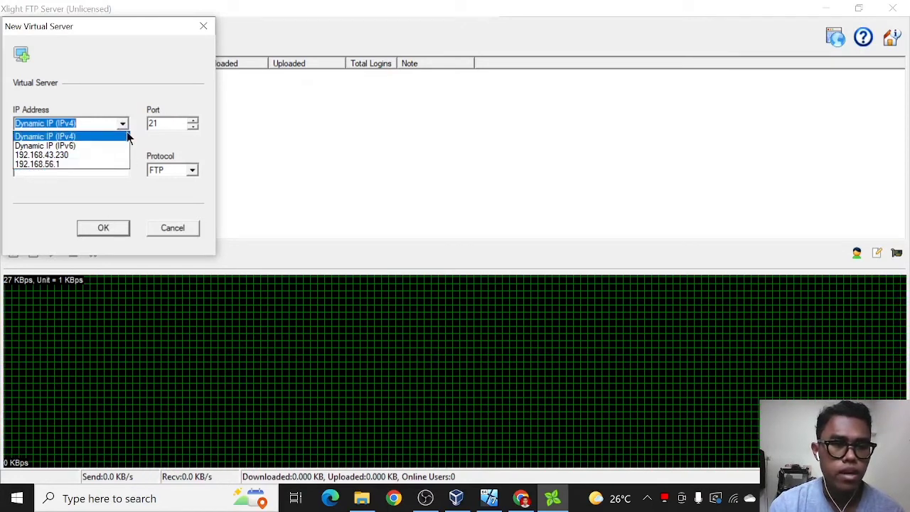
click(122, 127)
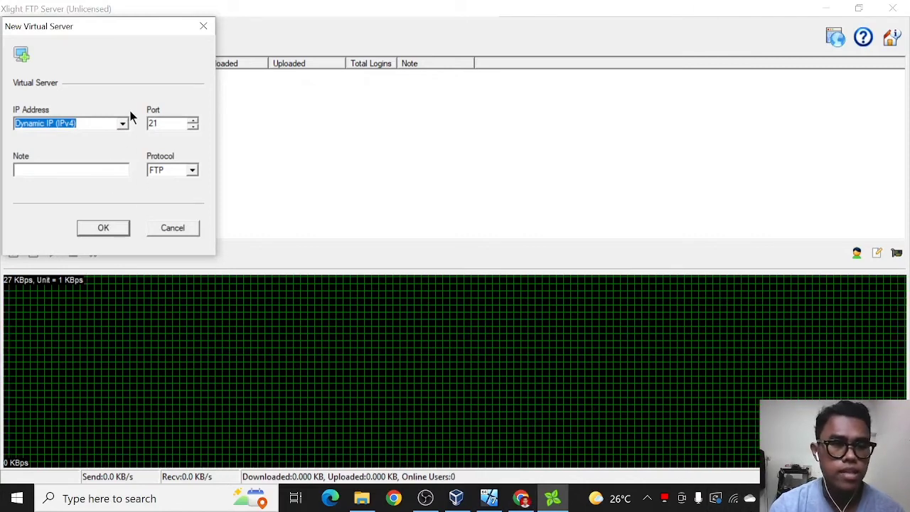
click(121, 127)
click(121, 128)
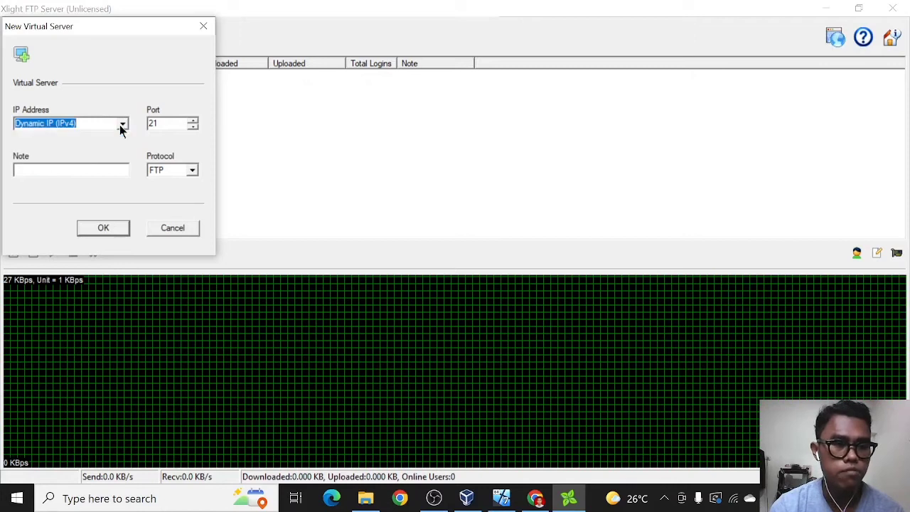
click(155, 499)
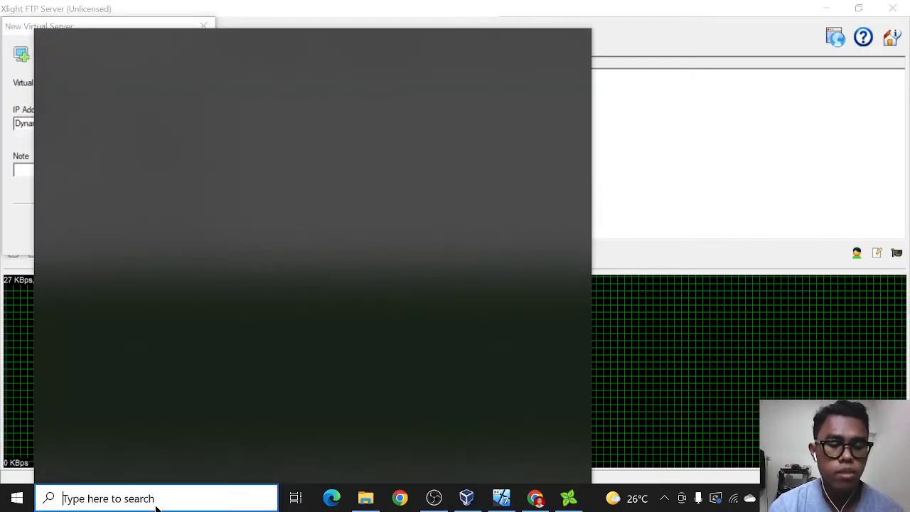
Run ipconfig in Command Prompt to find the Wi-Fi IPv4 address 192.168.43.230.
text(cmd)
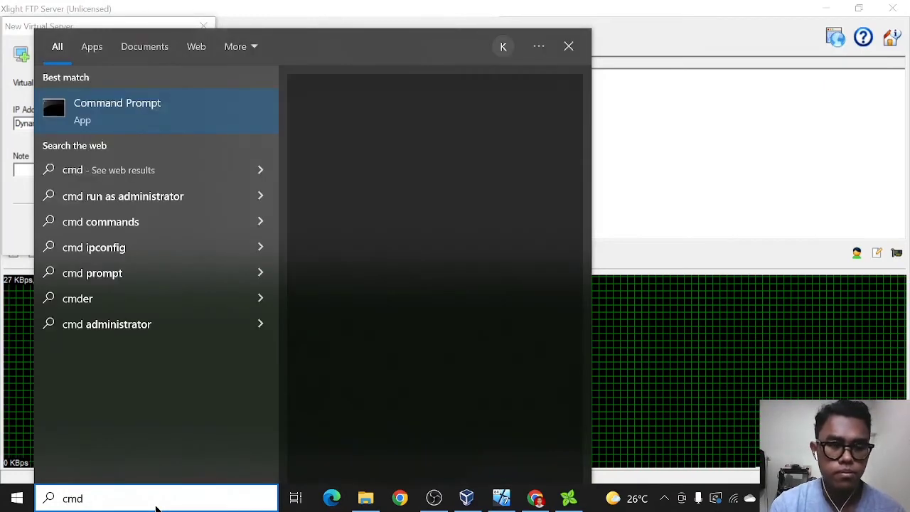
click(144, 126)
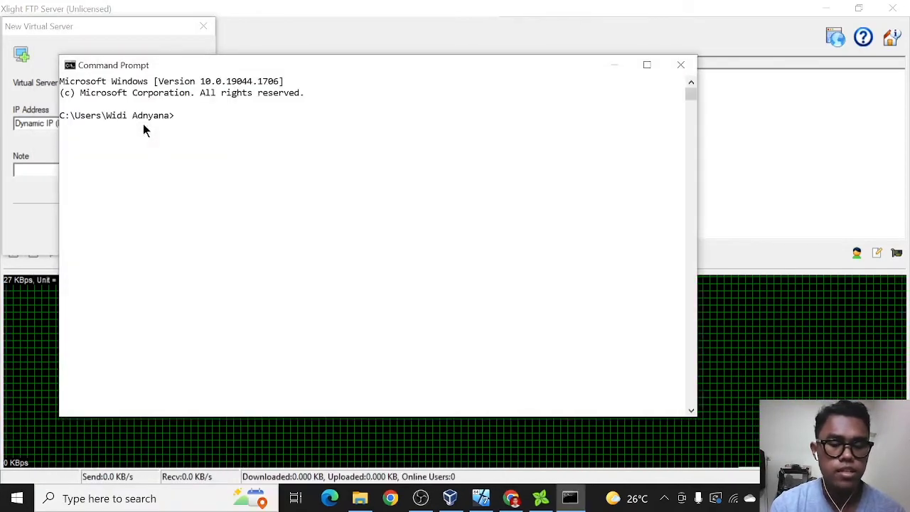
text(ip)
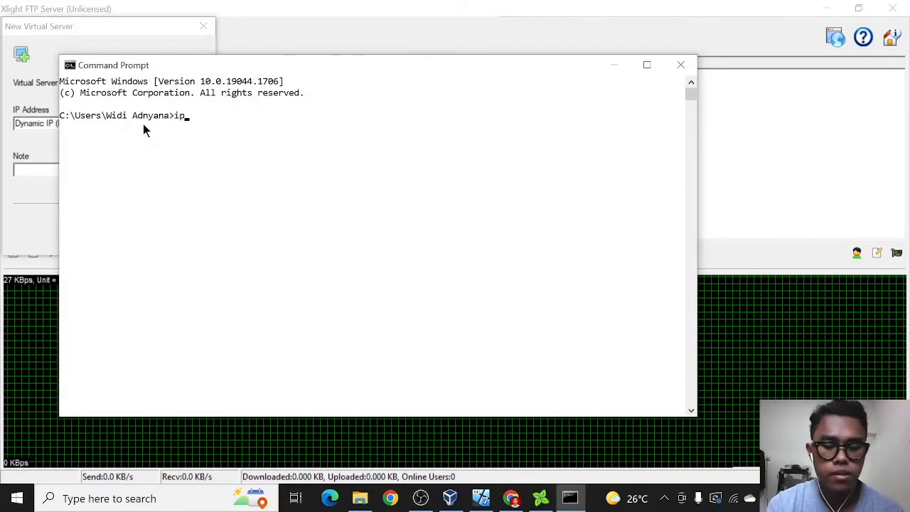
text(config)
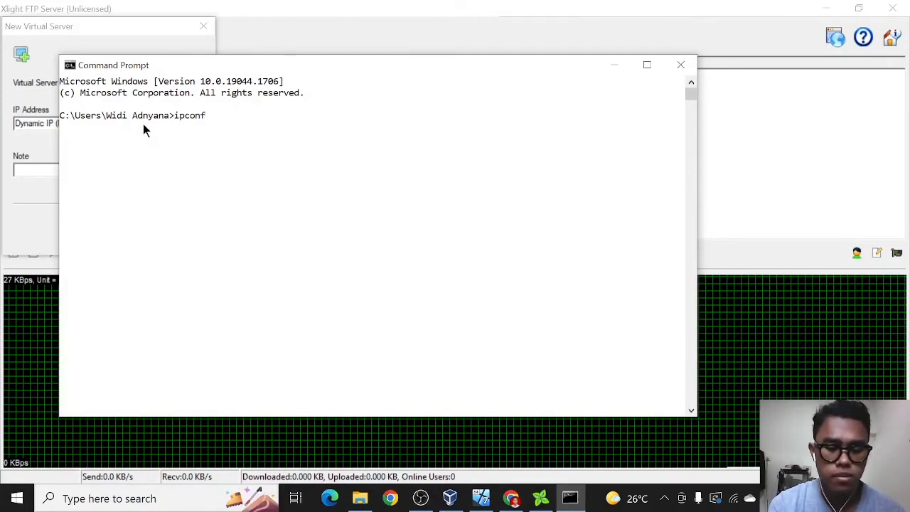
key(Return)
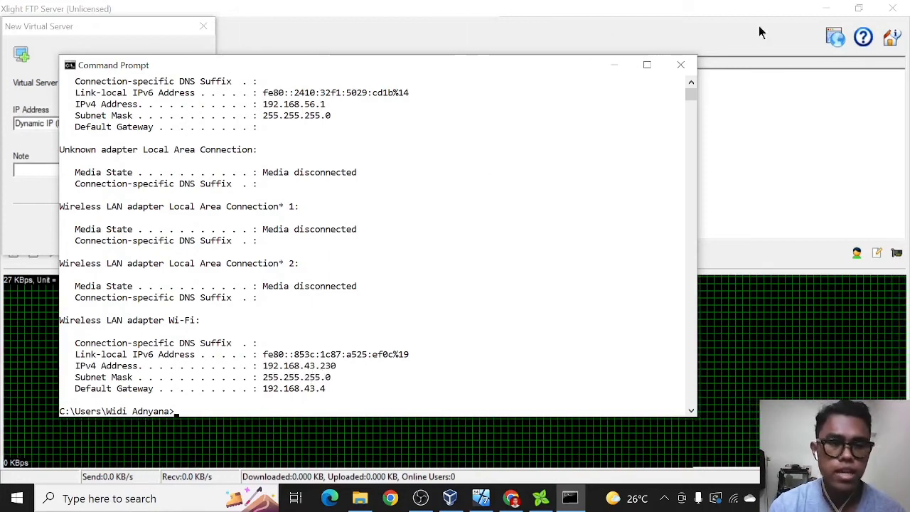
click(613, 66)
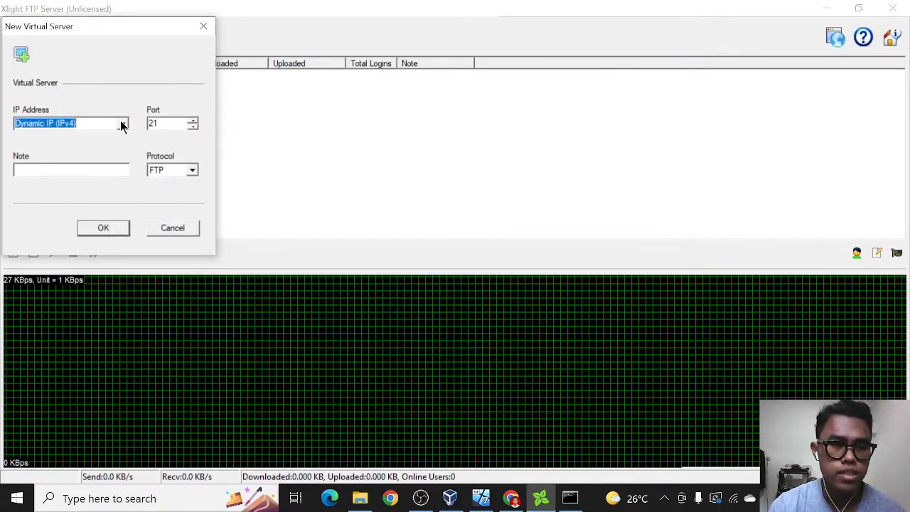
Bind the new virtual server to 192.168.43.230 on port 21 and select its row.
click(121, 125)
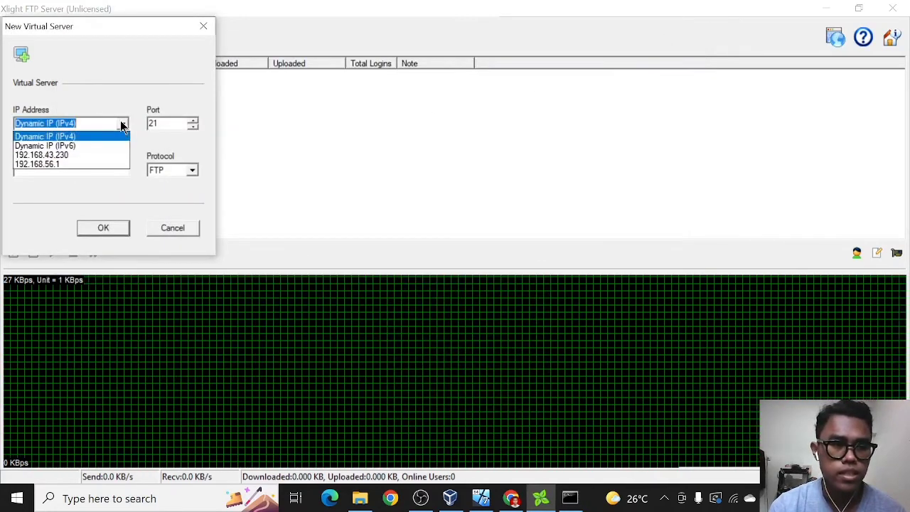
click(32, 155)
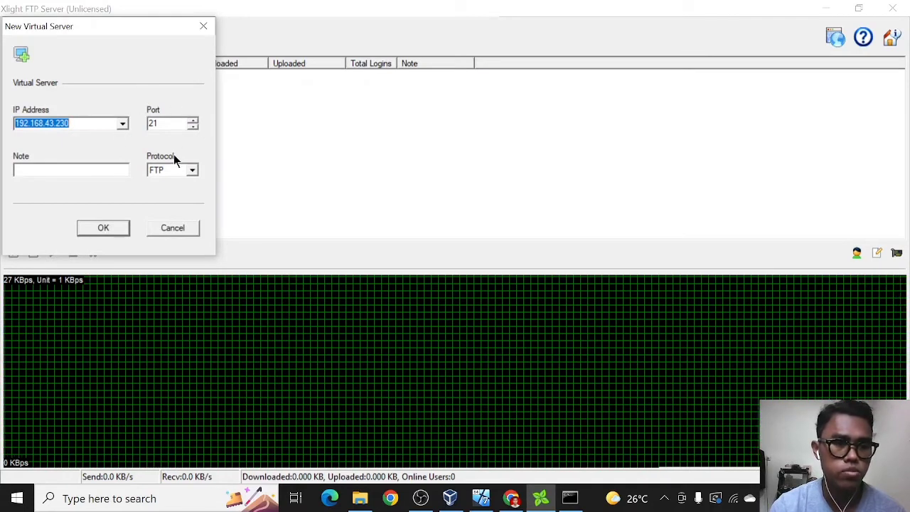
click(103, 231)
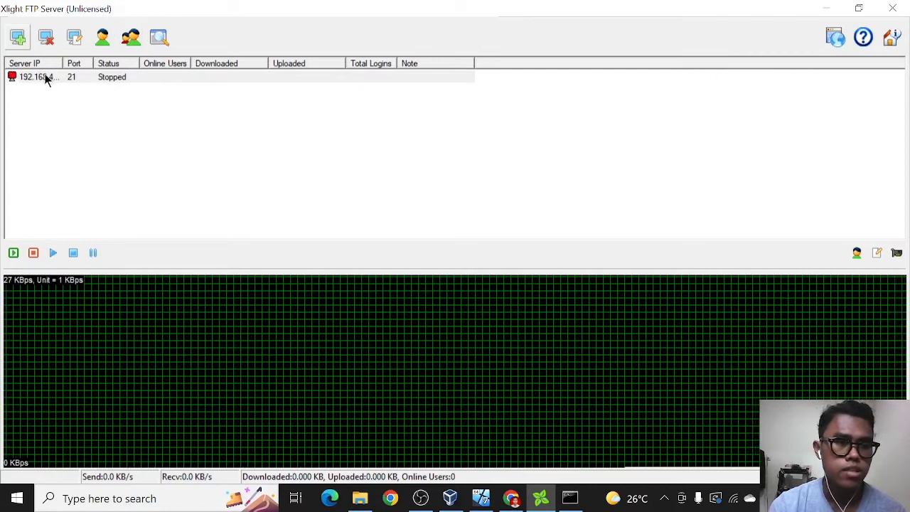
drag(61, 64, 100, 63)
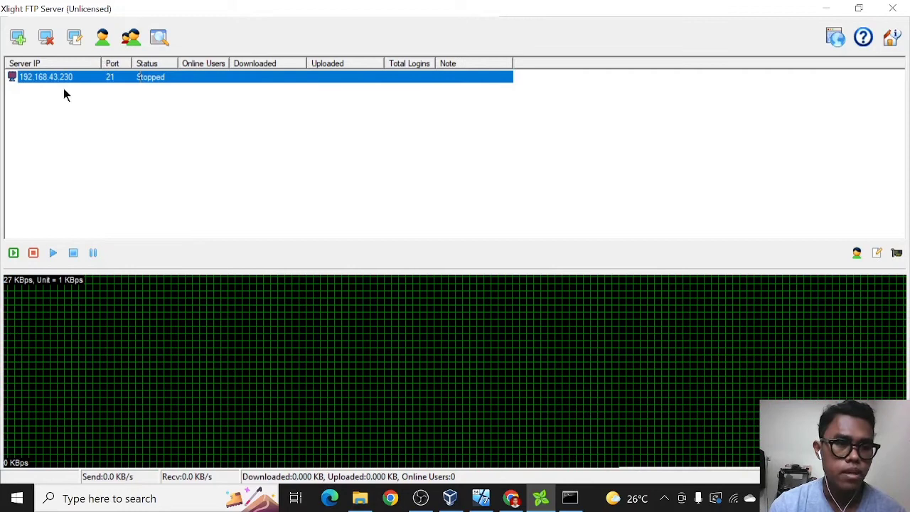
click(112, 90)
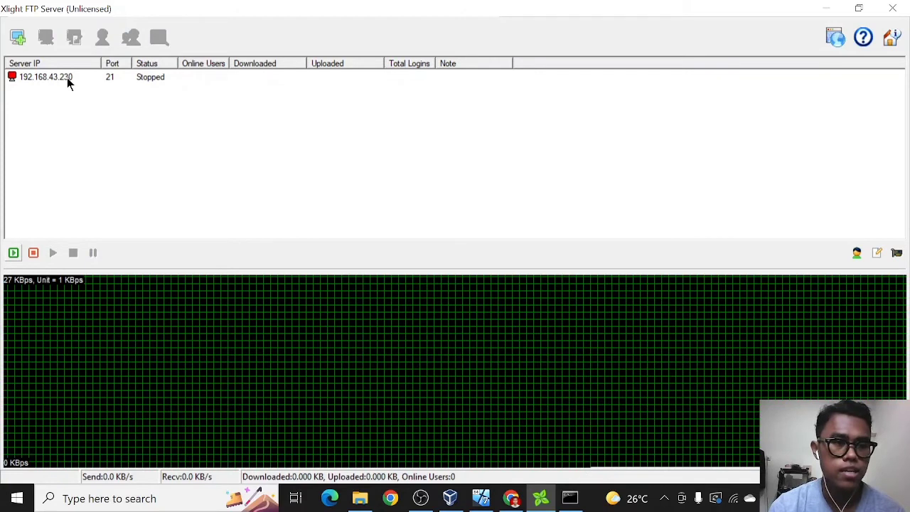
click(67, 78)
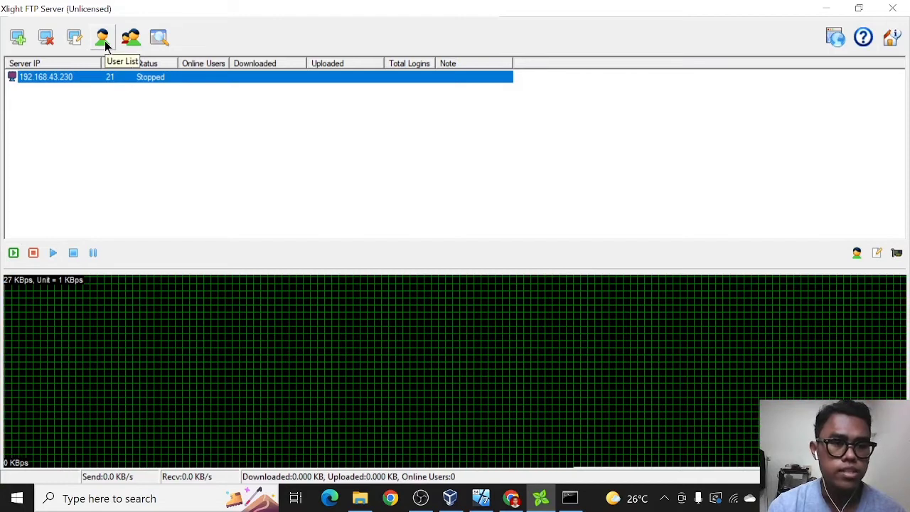
Add a new user in the server's User List, entering a username and password.
click(103, 37)
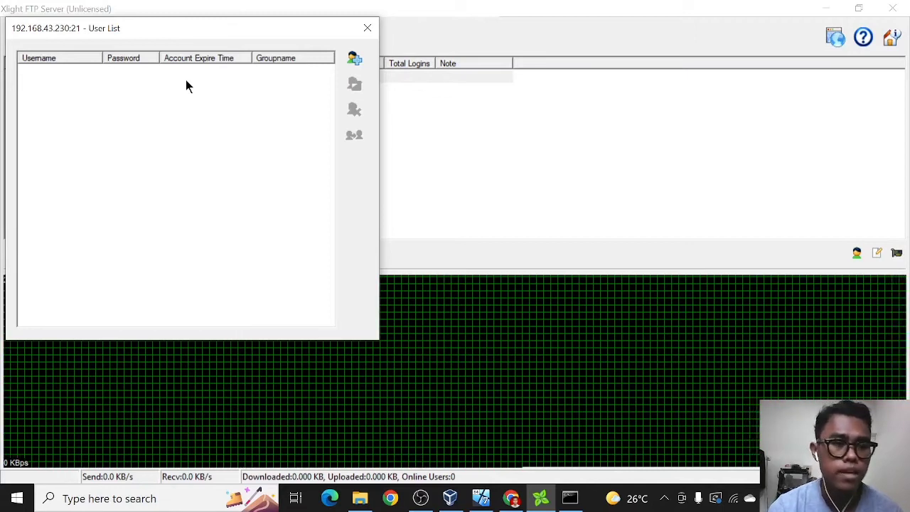
click(354, 59)
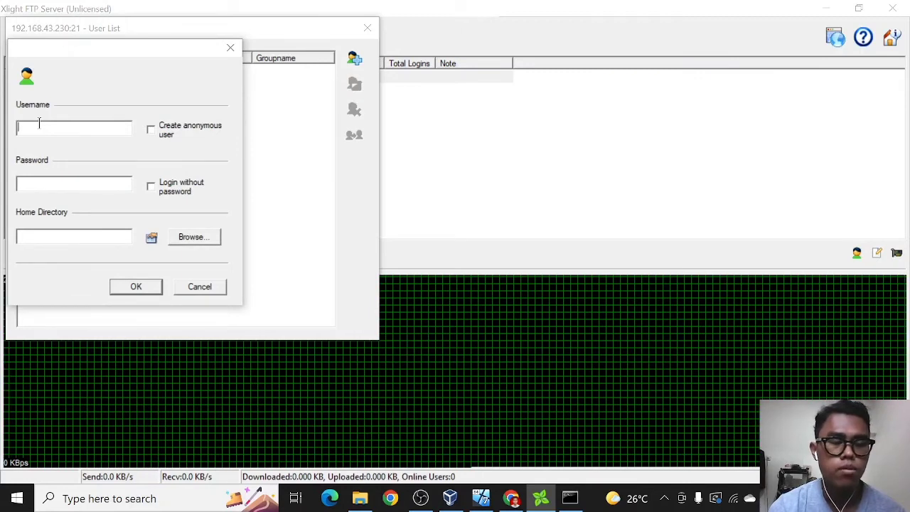
text(widi)
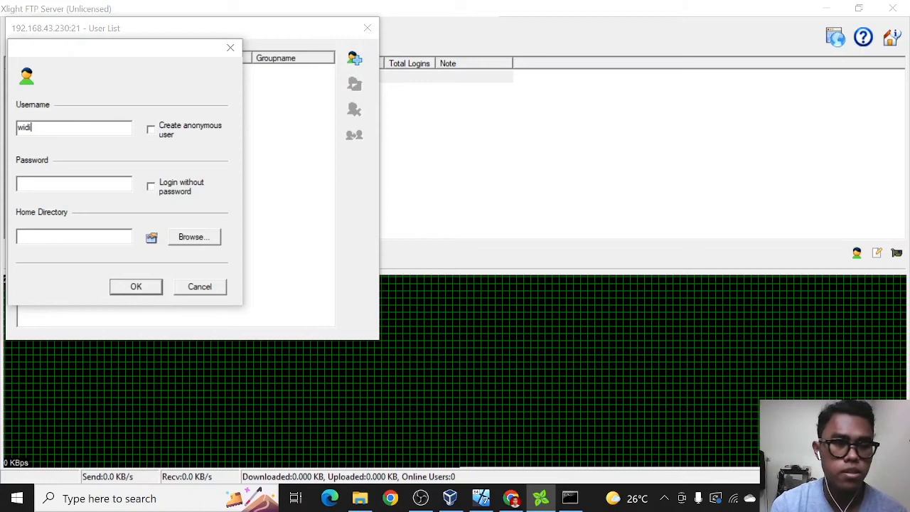
click(51, 183)
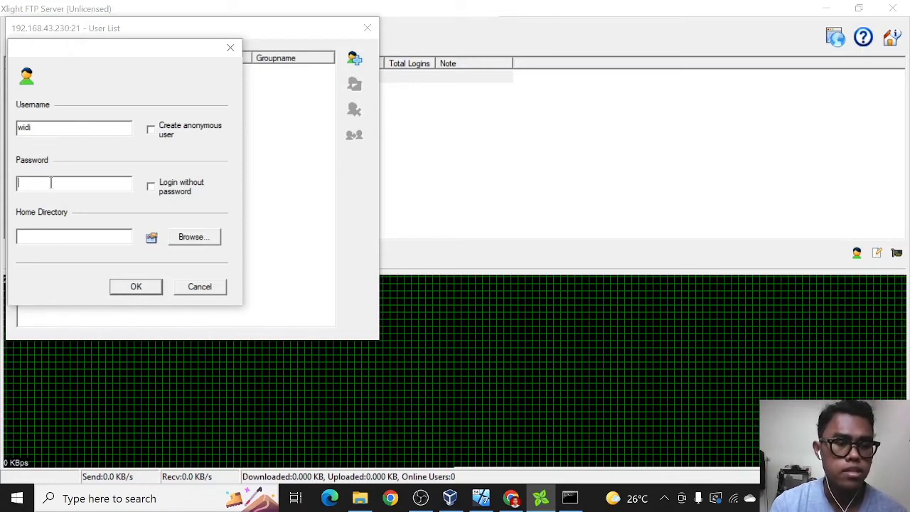
text(123)
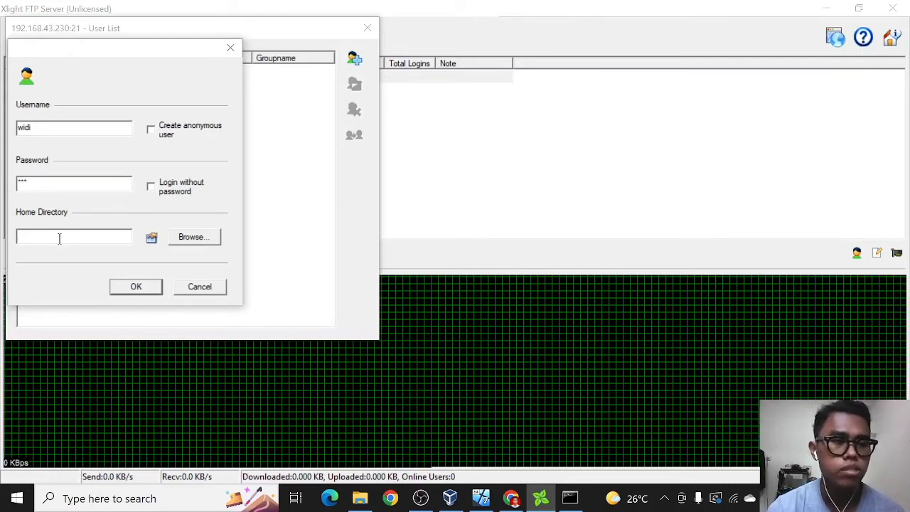
Set the user's home directory to d:\SEMESTER 2 TI UDAYANA\JARINGAN KOMPUTER\MATERI.
click(198, 241)
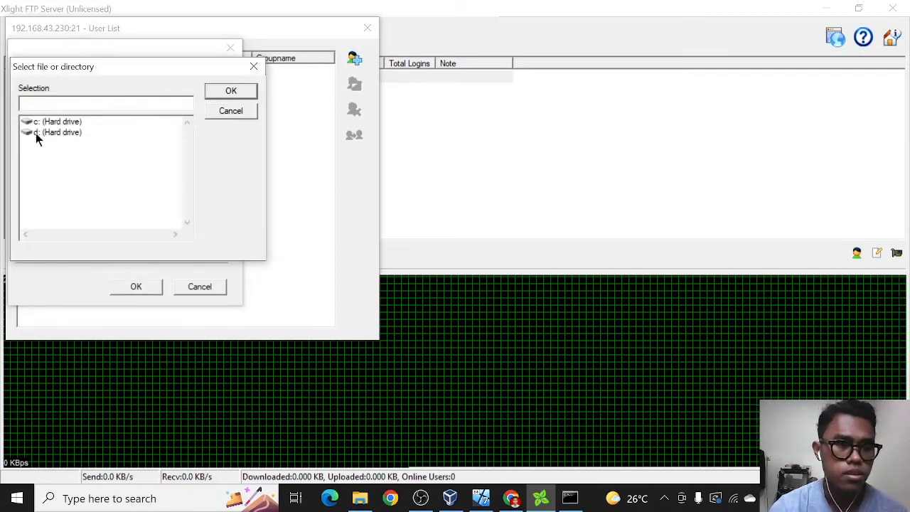
double_click(66, 133)
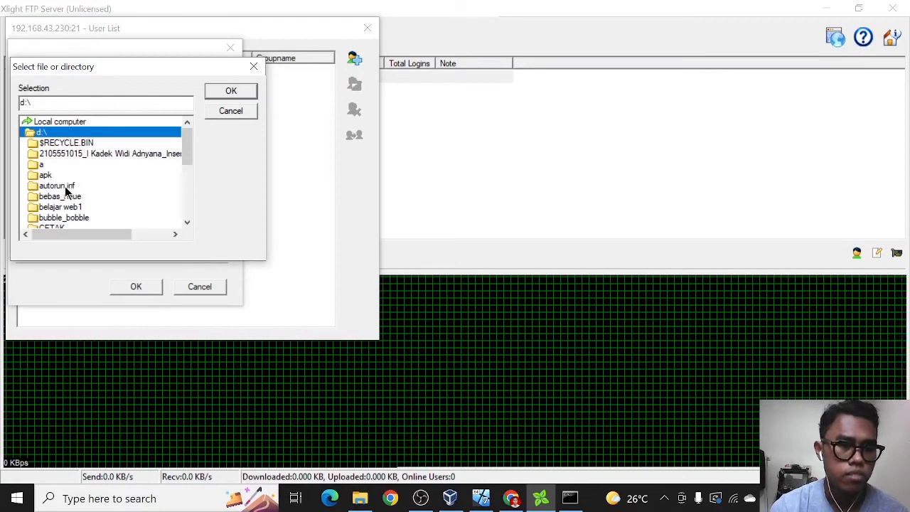
scroll(65, 190, down, 4)
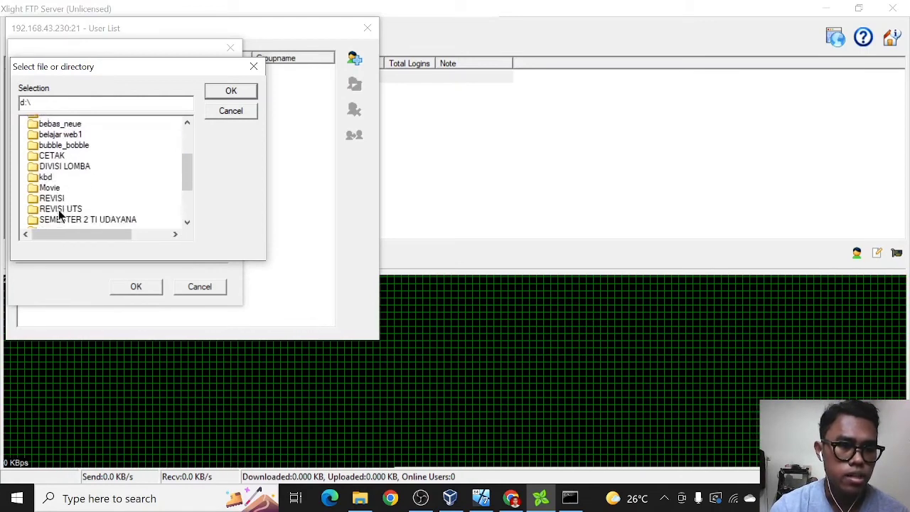
double_click(88, 174)
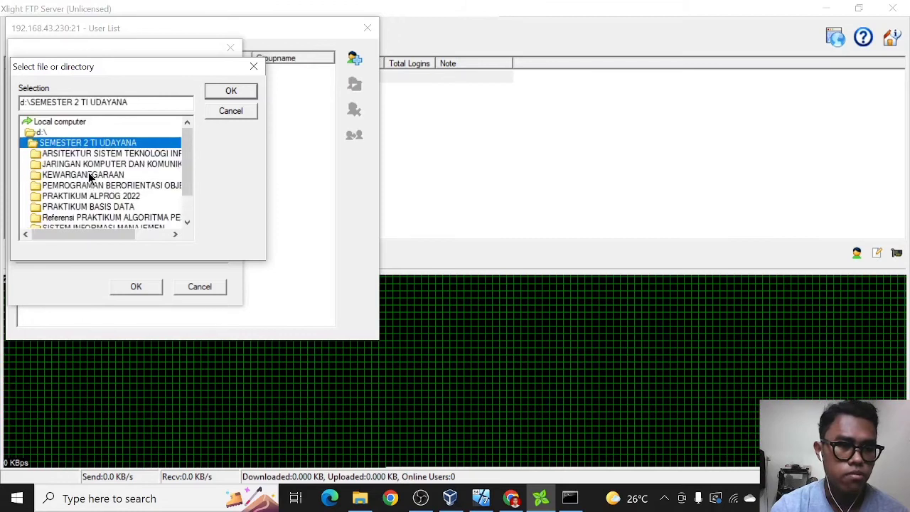
double_click(78, 164)
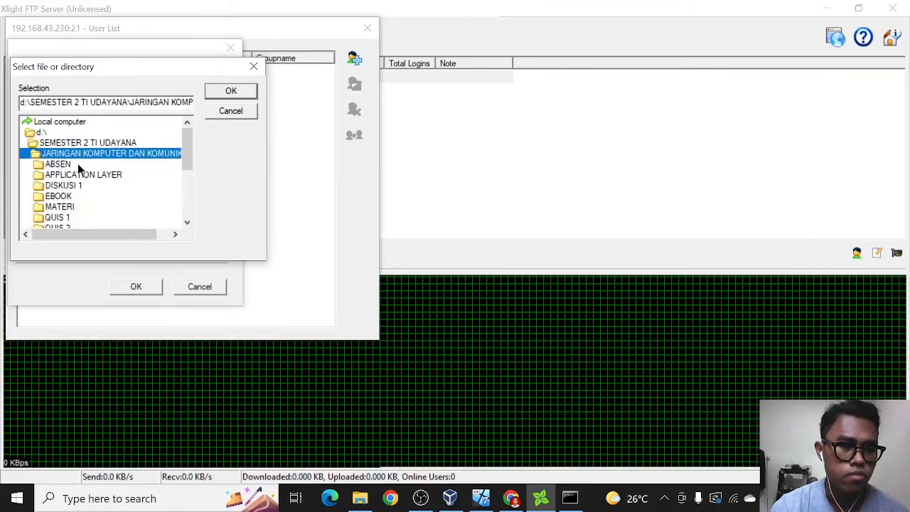
click(61, 207)
double_click(60, 207)
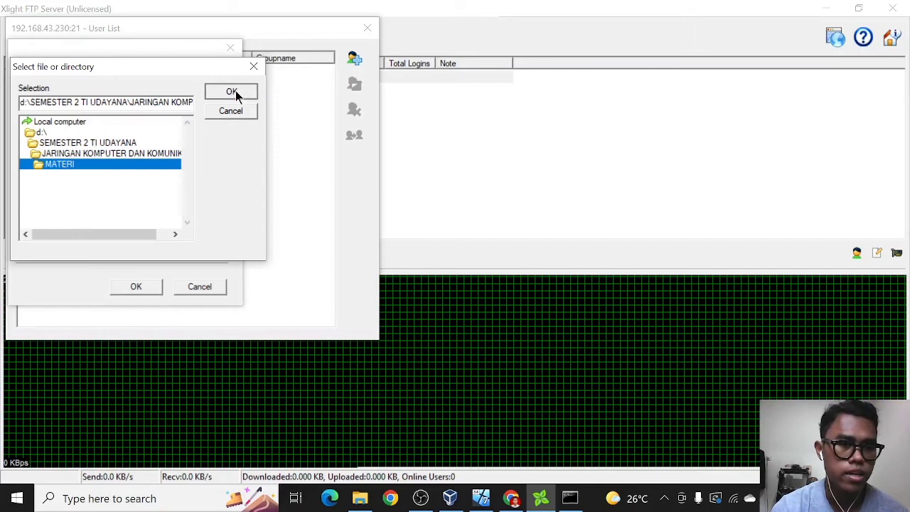
click(235, 90)
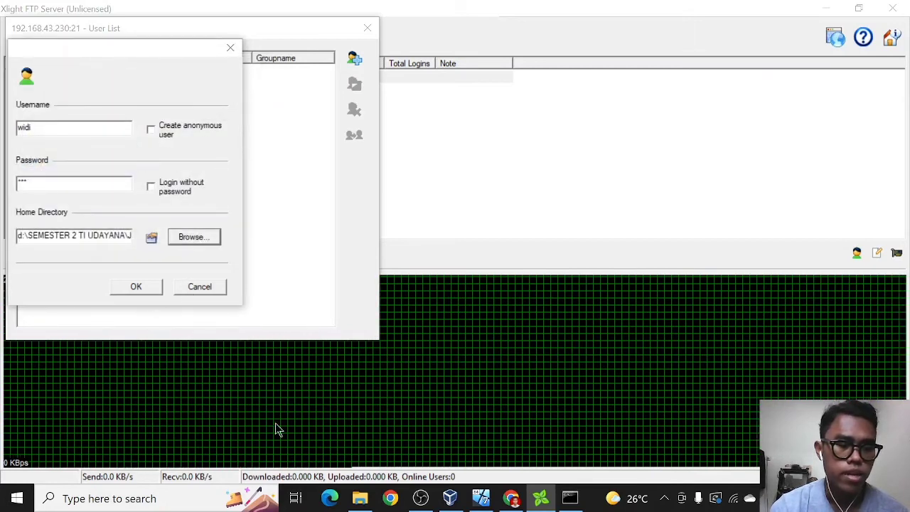
mouse_move(366, 506)
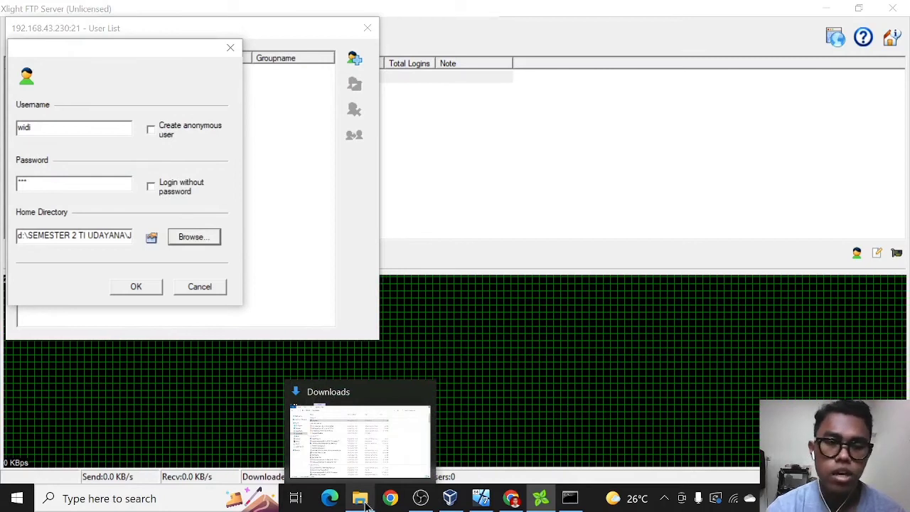
In File Explorer, go to D:\SEMESTER 2 TI UDAYANA\JARINGAN KOMPUTER DAN KOMUNIKASI\MATERI.
click(363, 502)
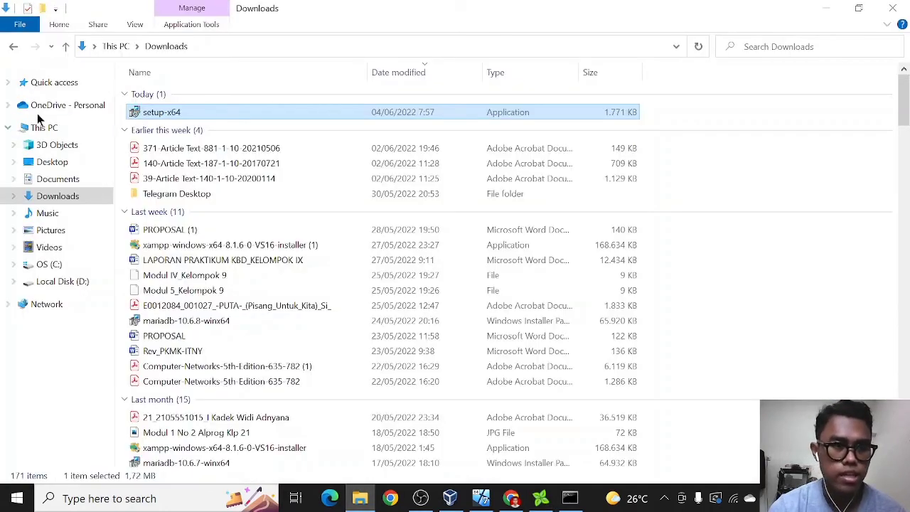
click(75, 281)
double_click(194, 277)
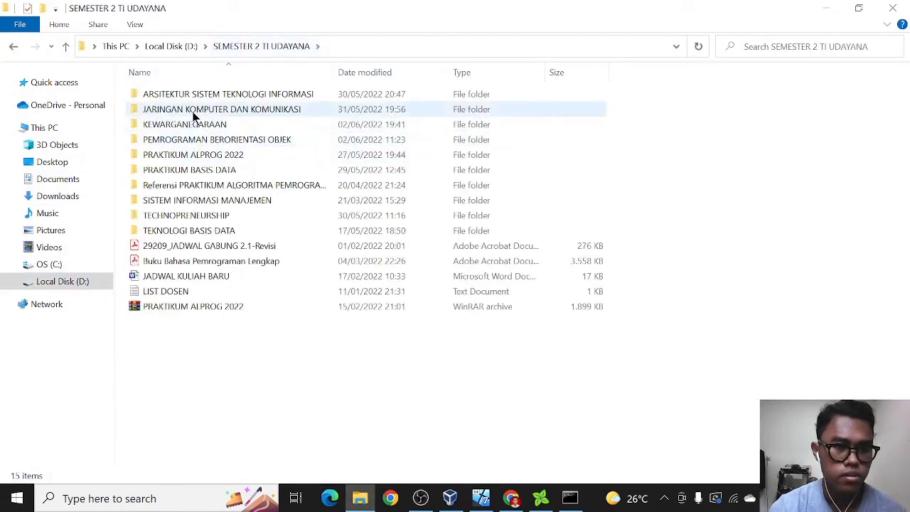
double_click(193, 113)
double_click(174, 155)
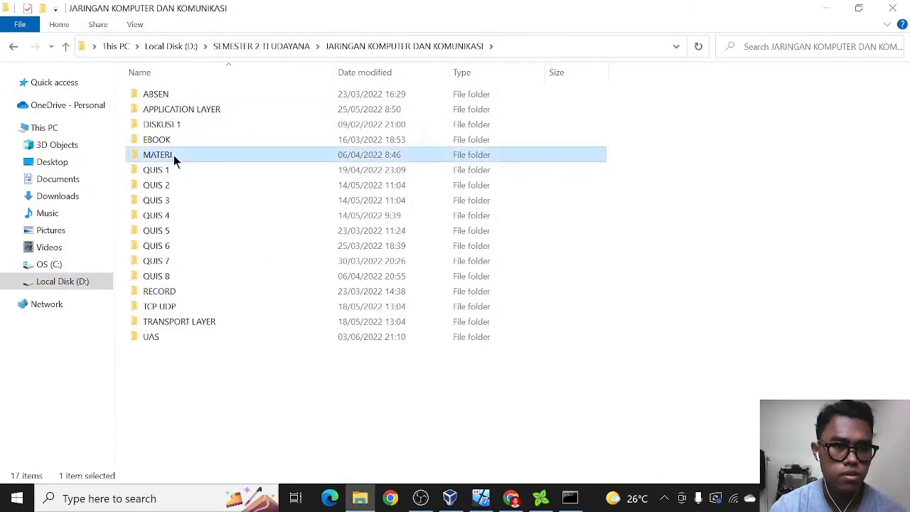
Check the eight PDF lecture files in MATERI, then minimize Explorer.
drag(309, 227, 164, 96)
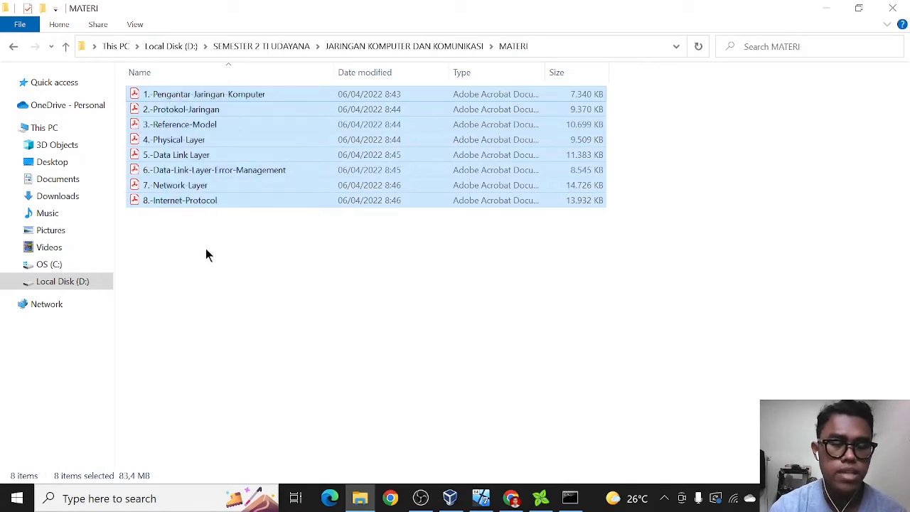
click(228, 251)
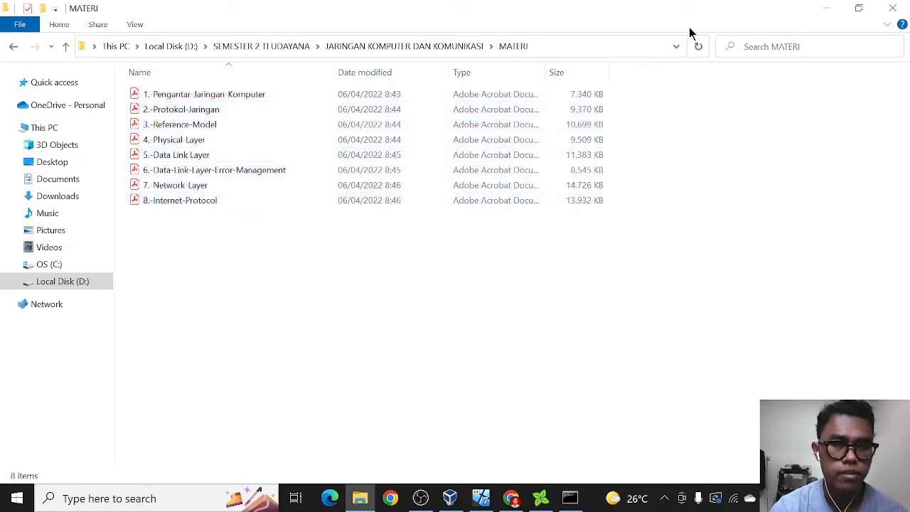
click(821, 7)
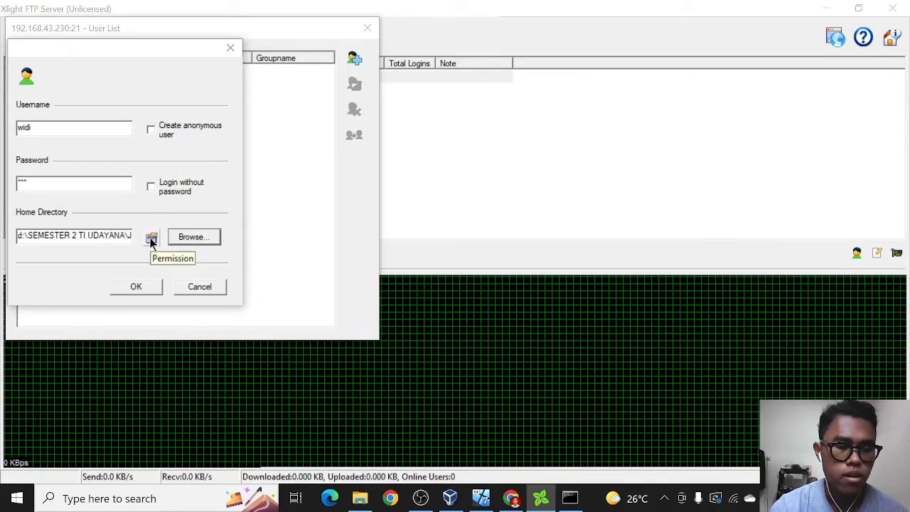
Give the user Read and List permissions on its home folder, save it, and close the User List.
click(151, 240)
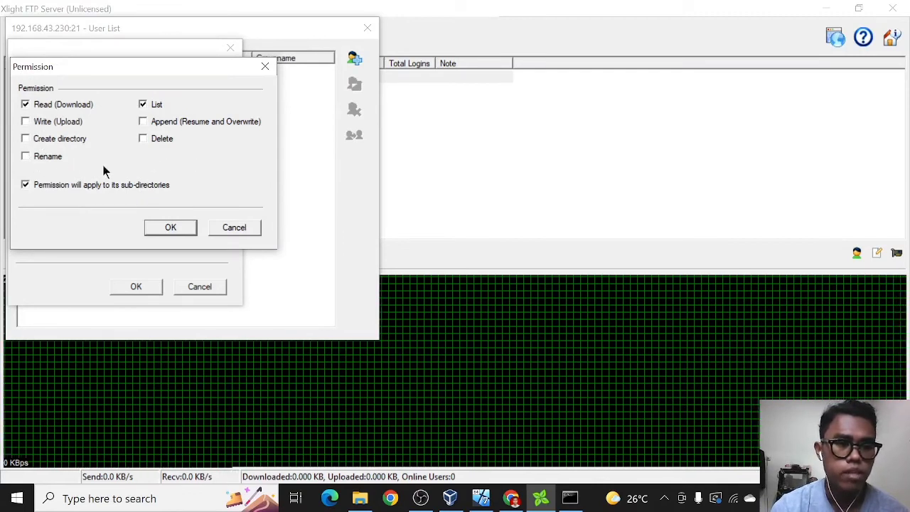
click(171, 229)
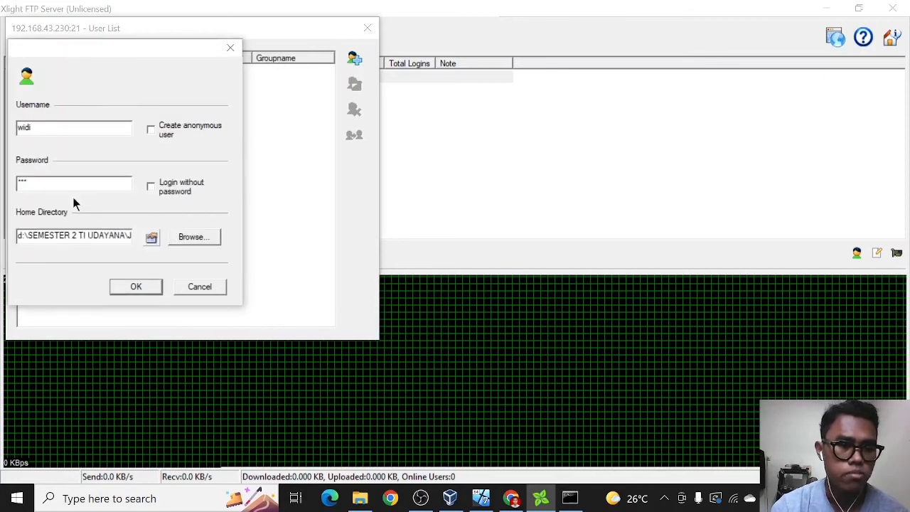
click(139, 285)
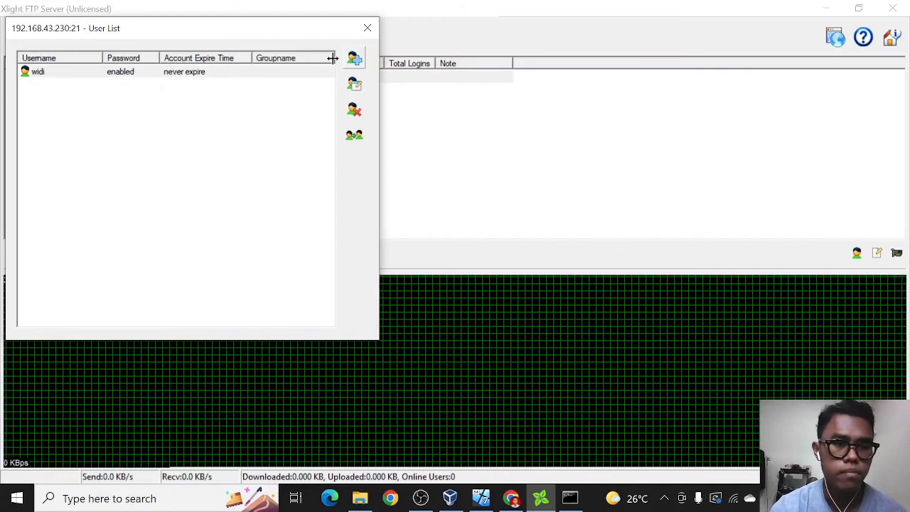
click(368, 30)
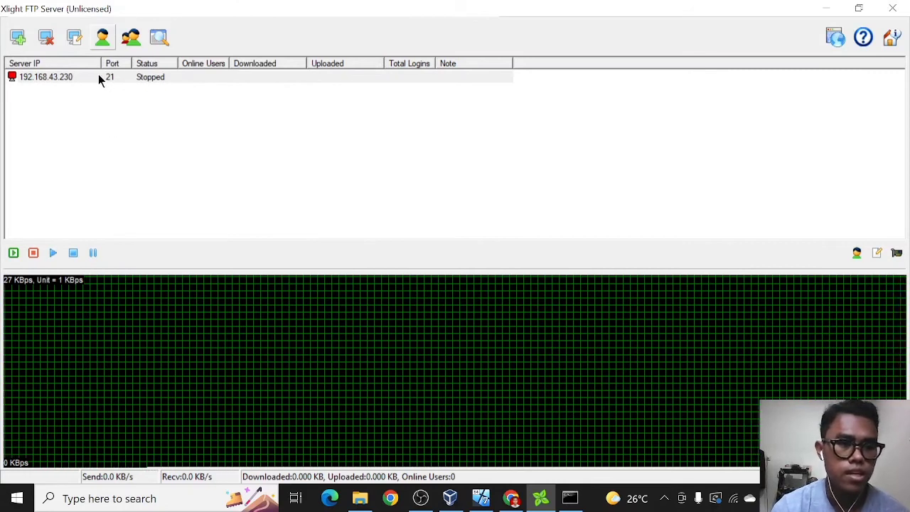
click(98, 76)
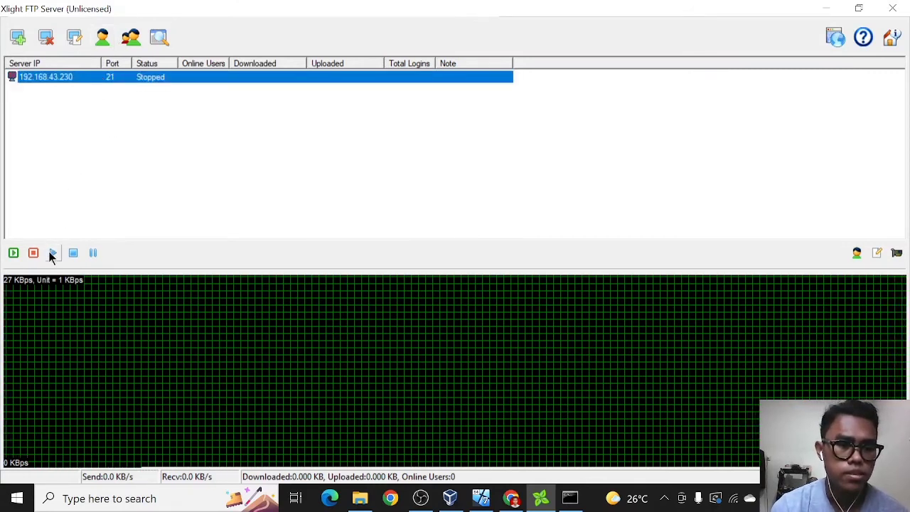
Start the 192.168.43.230 port 21 server, then switch to the Windows 7 VM.
click(54, 254)
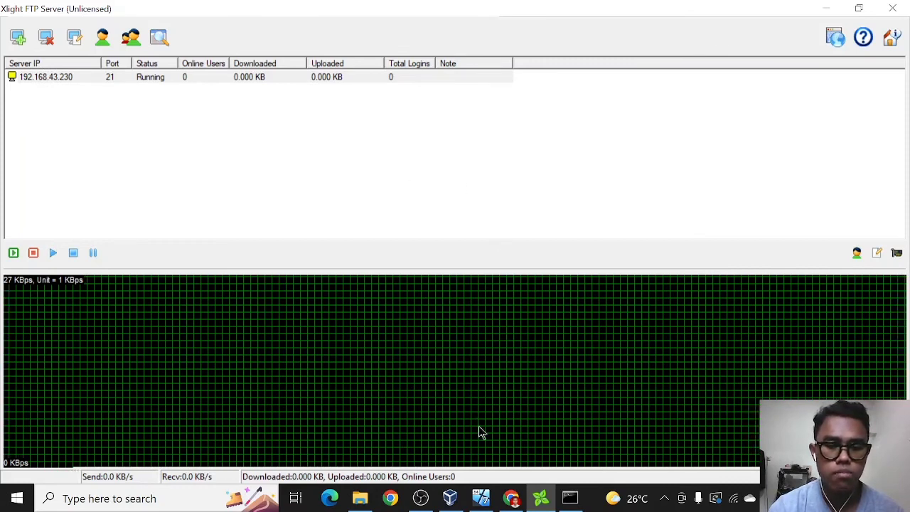
click(481, 500)
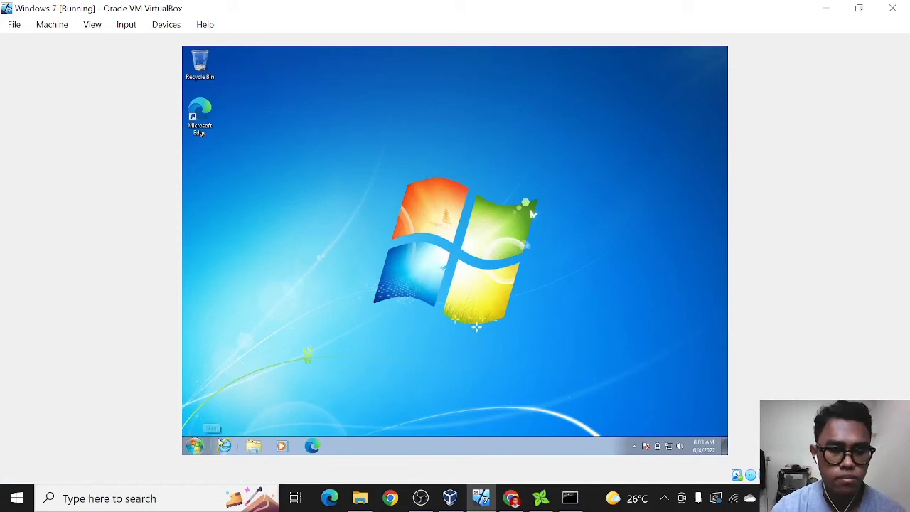
In Windows 7 Explorer, go to the address ftp://192.168.43.230.
click(254, 447)
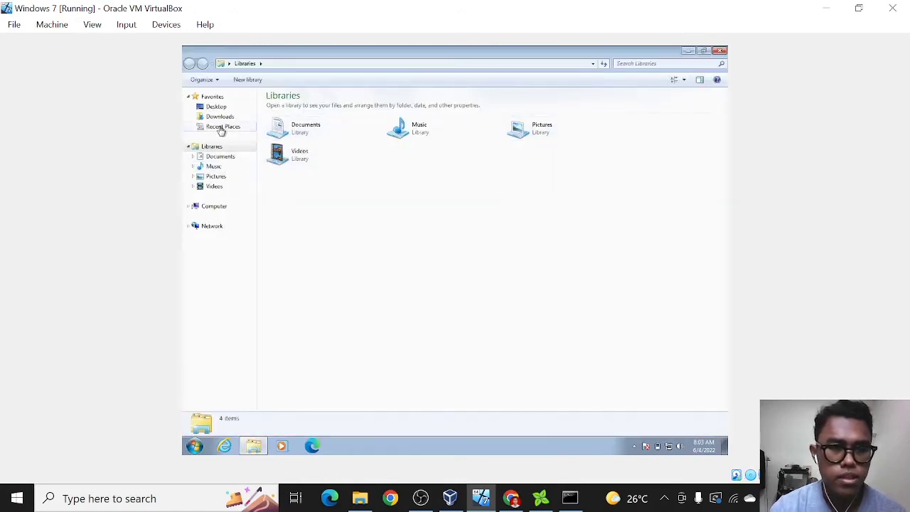
click(276, 63)
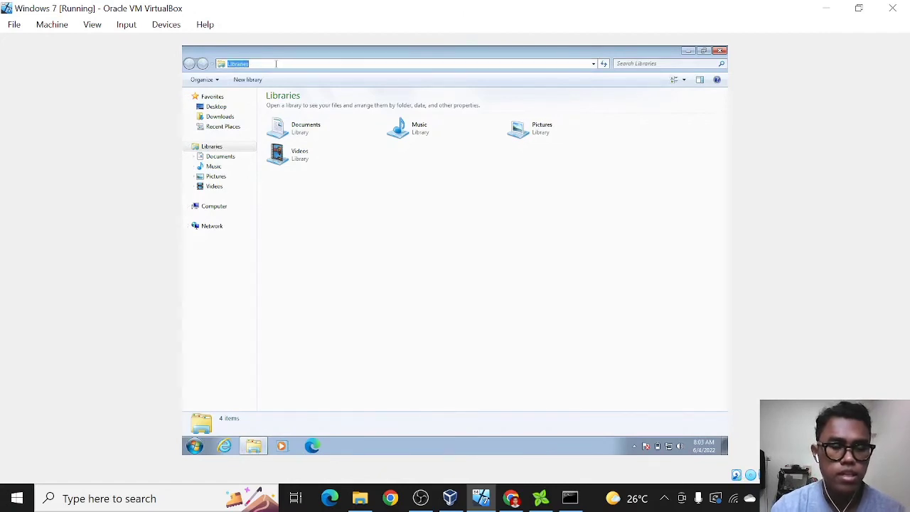
text(ft)
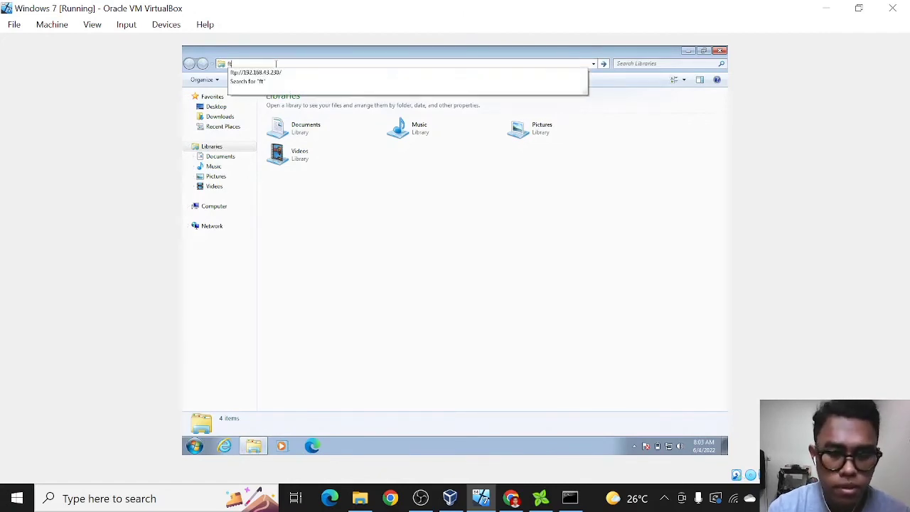
text(p://)
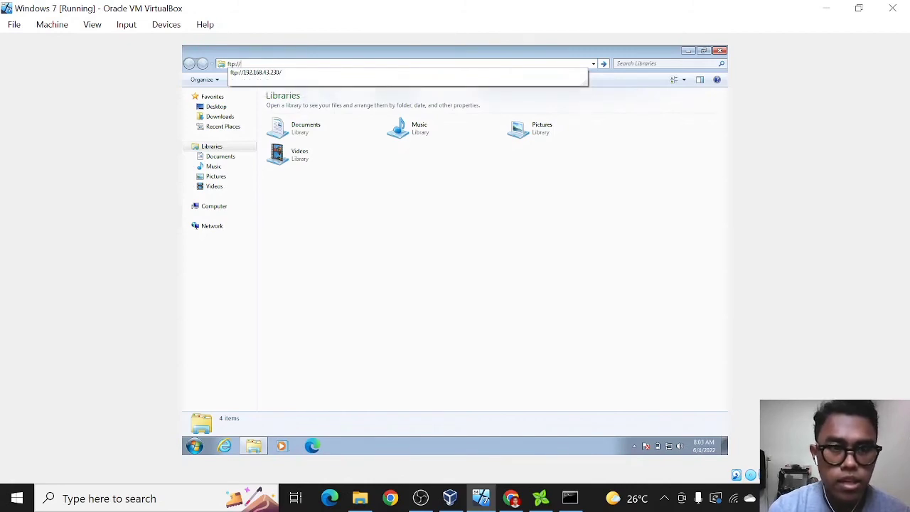
text(192)
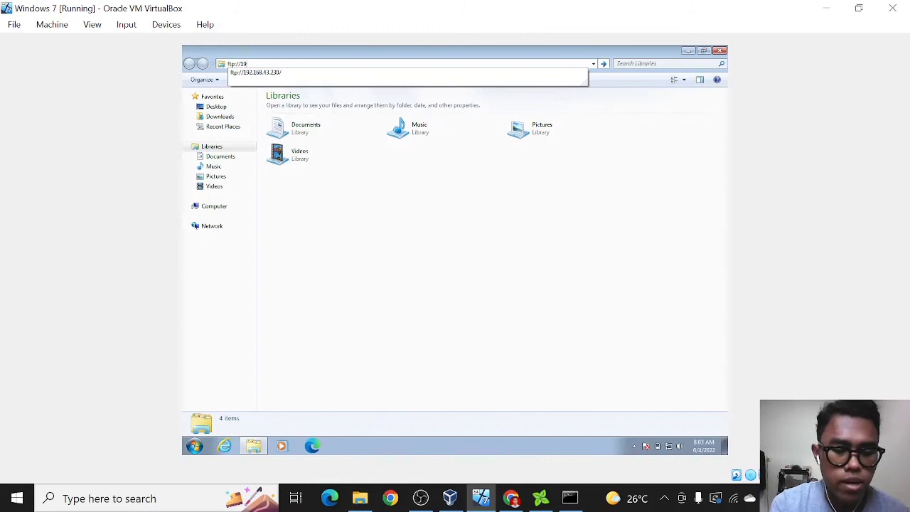
click(257, 72)
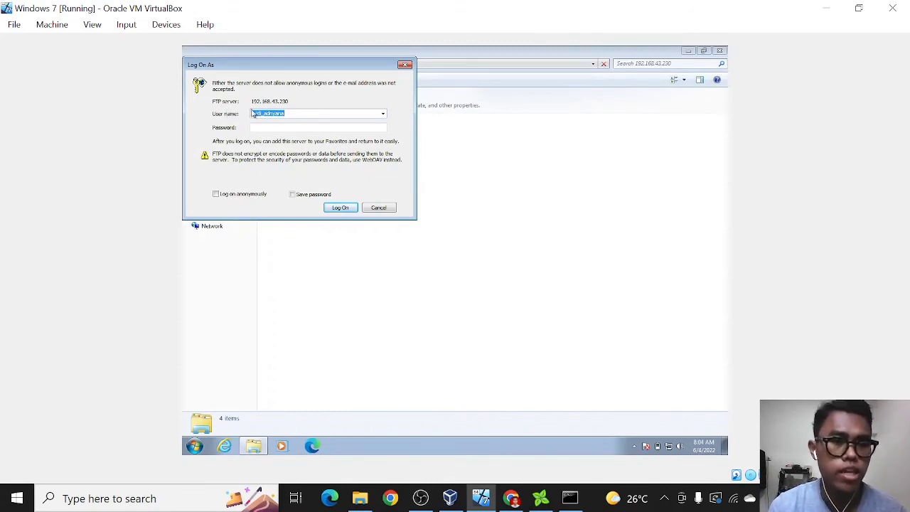
Log on with the FTP user name and password, then compare the listing with the host's MATERI folder.
text(wdi)
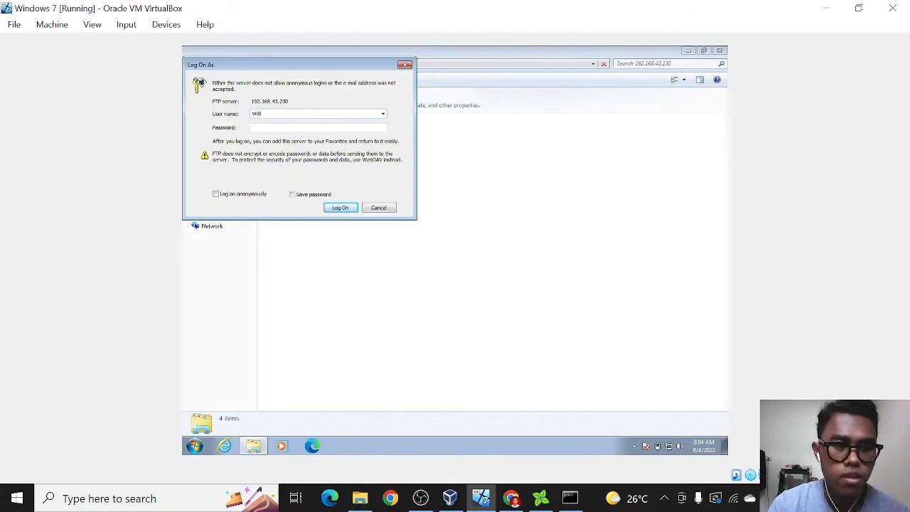
click(292, 126)
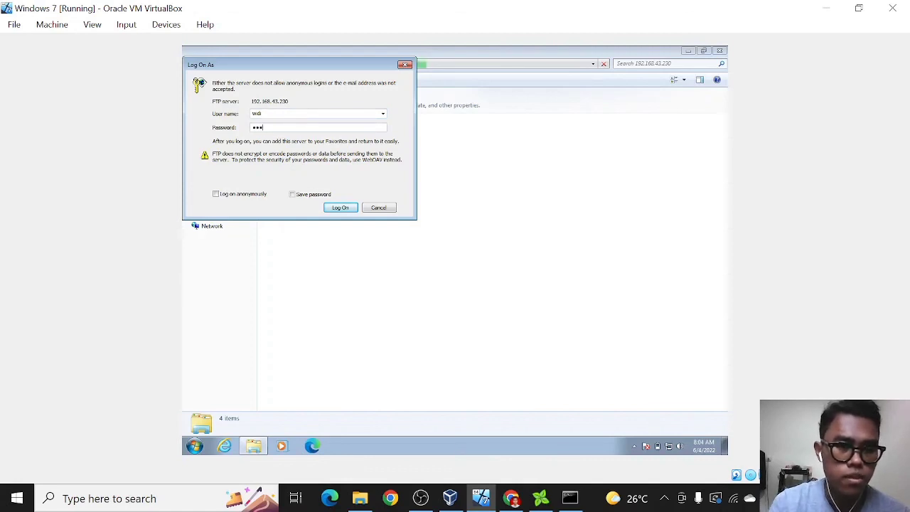
click(341, 208)
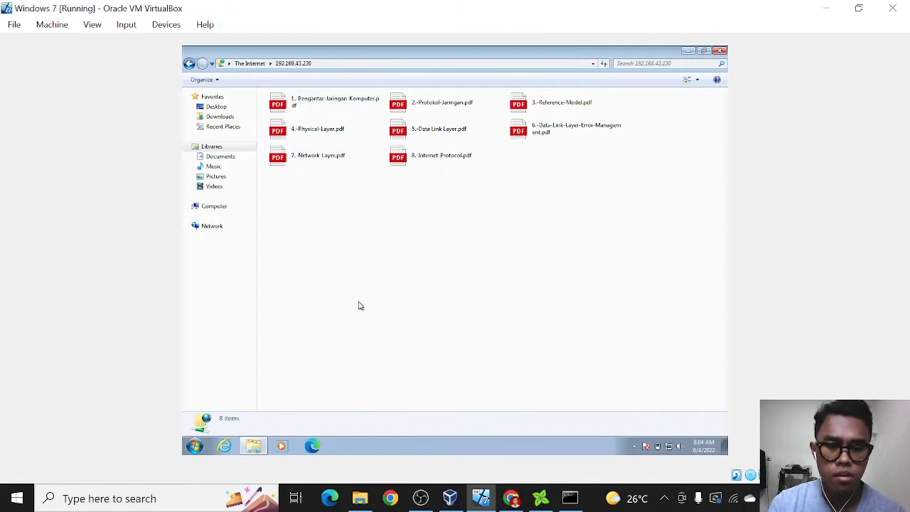
click(360, 497)
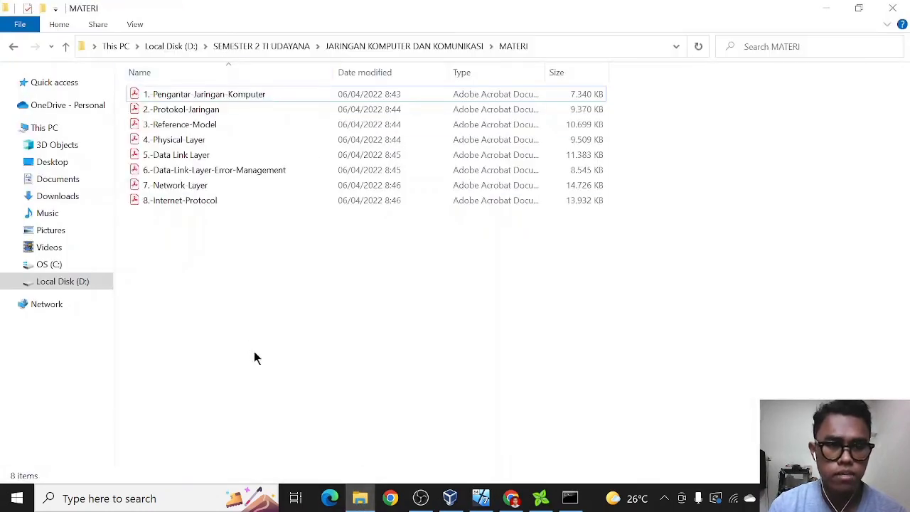
click(481, 498)
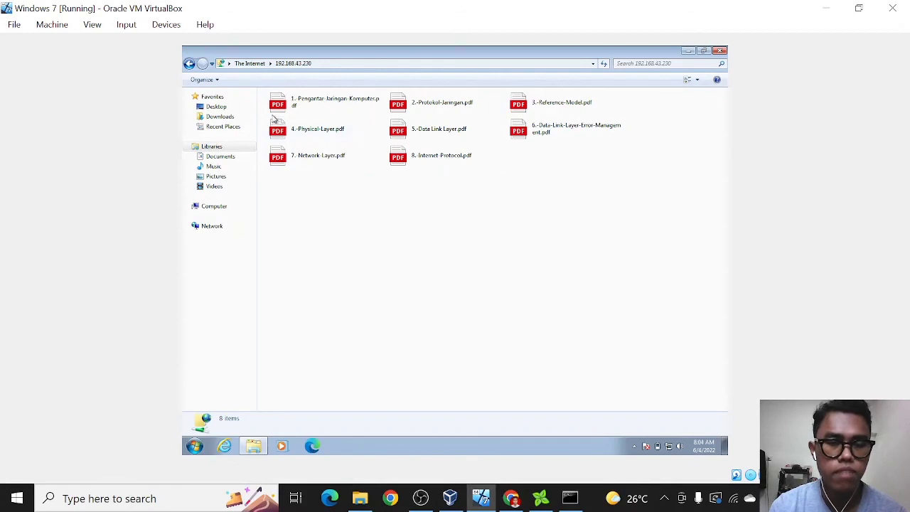
Copy 1.-Pengantar-Jaringan-Komputer.pdf from the FTP listing and paste it into the Documents library.
click(298, 106)
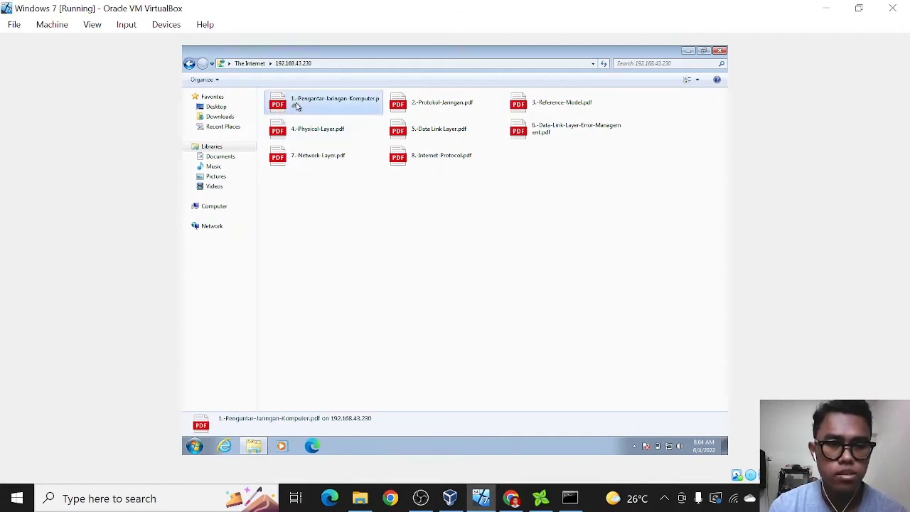
right_click(297, 106)
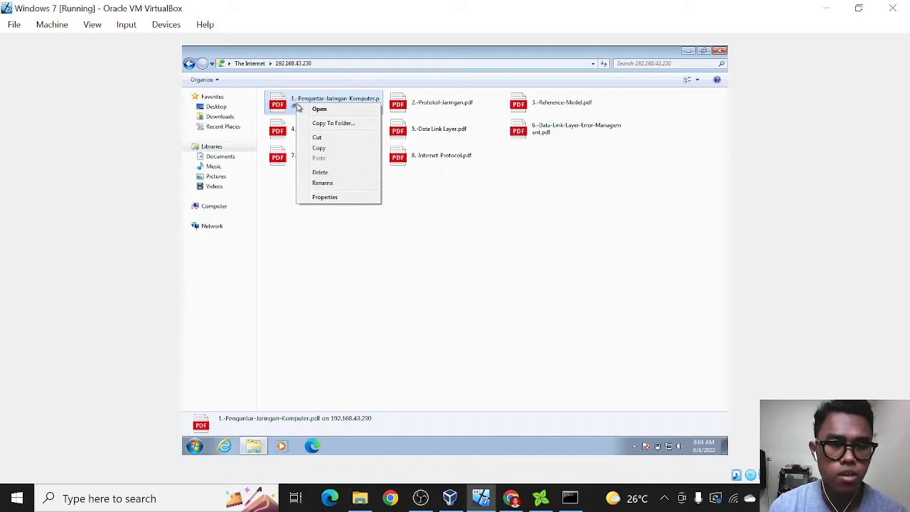
click(329, 150)
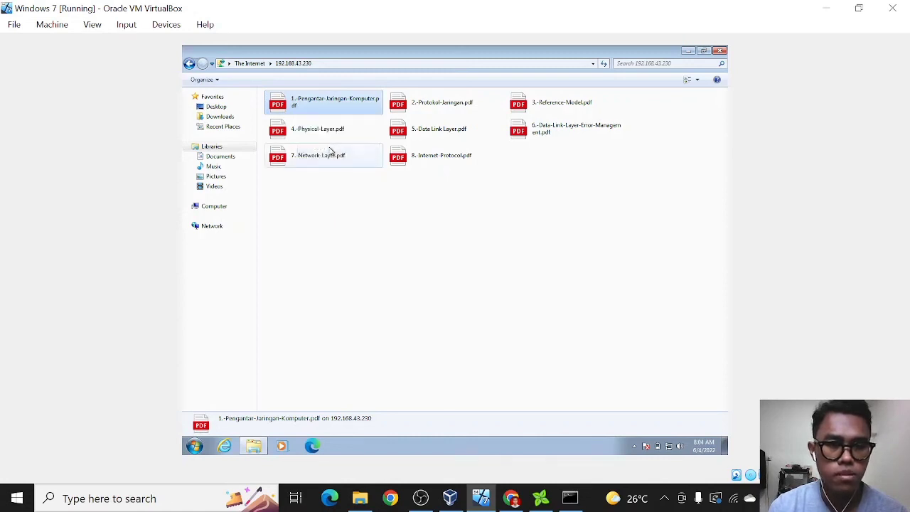
click(220, 158)
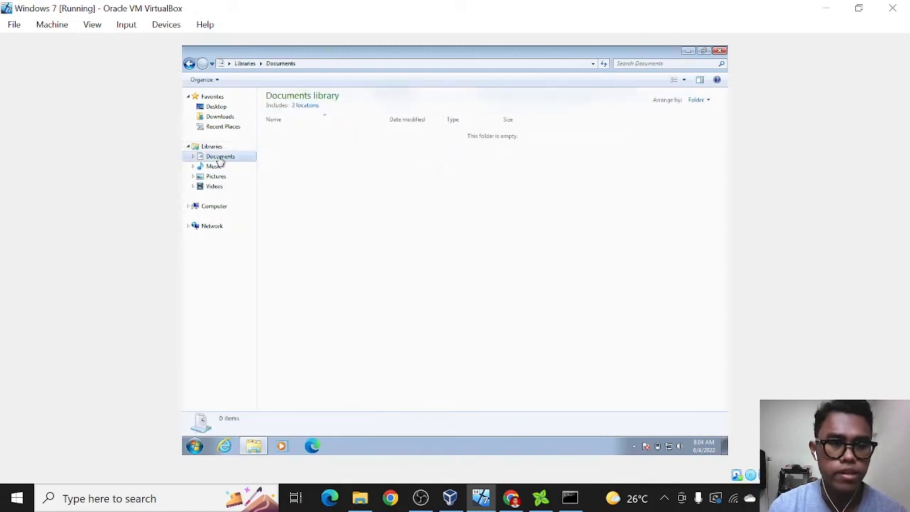
right_click(350, 155)
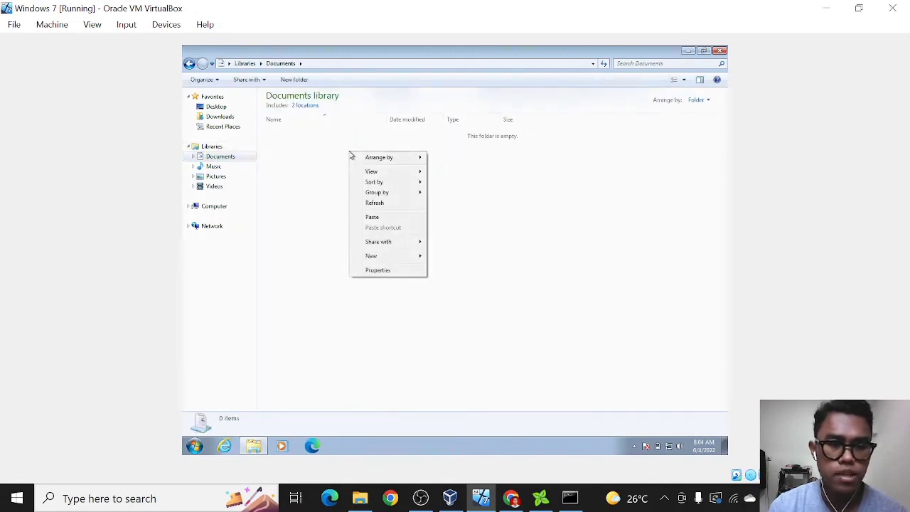
click(373, 218)
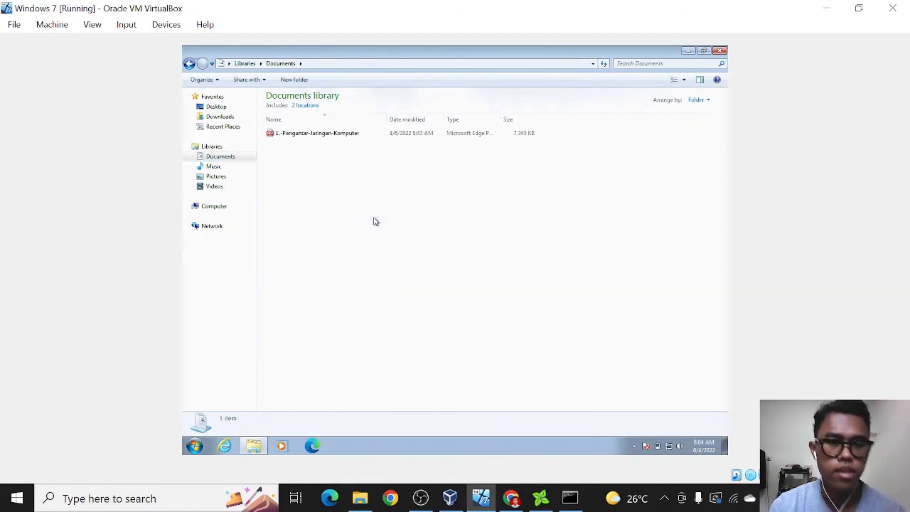